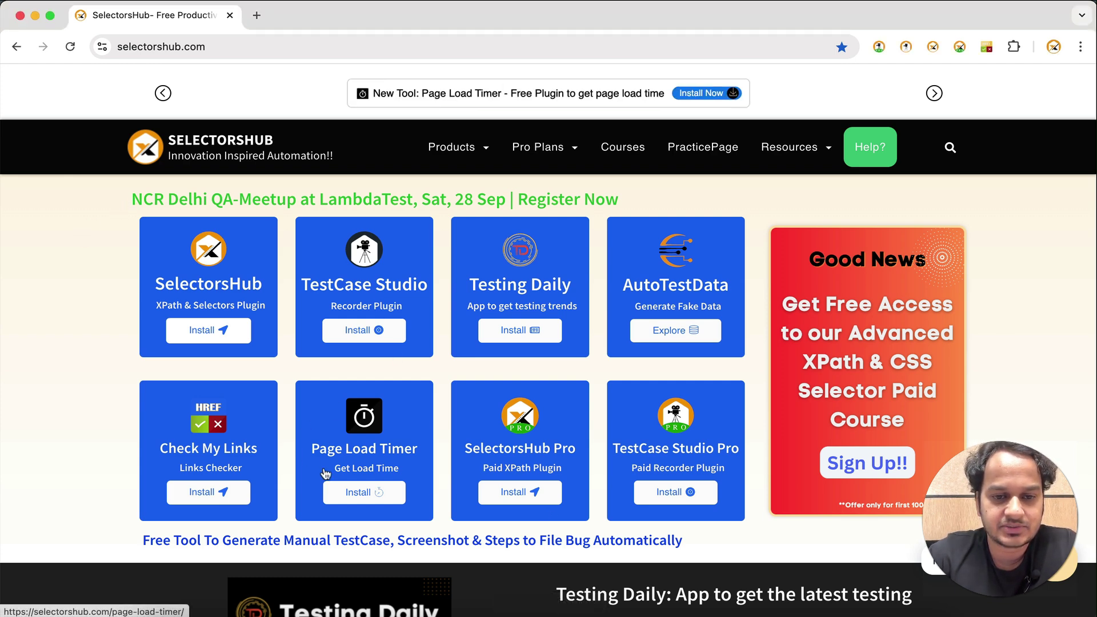
Browse the Page Load Timer product page on SelectorsHub, then go to its Chrome Web Store listing.
click(368, 429)
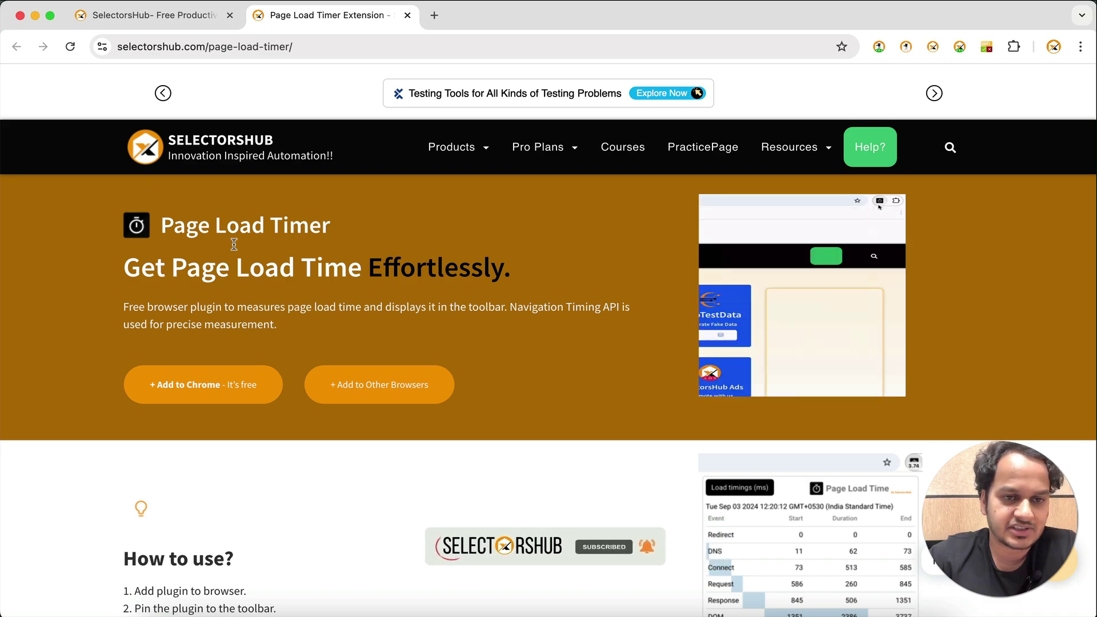
scroll(223, 425, down, 6)
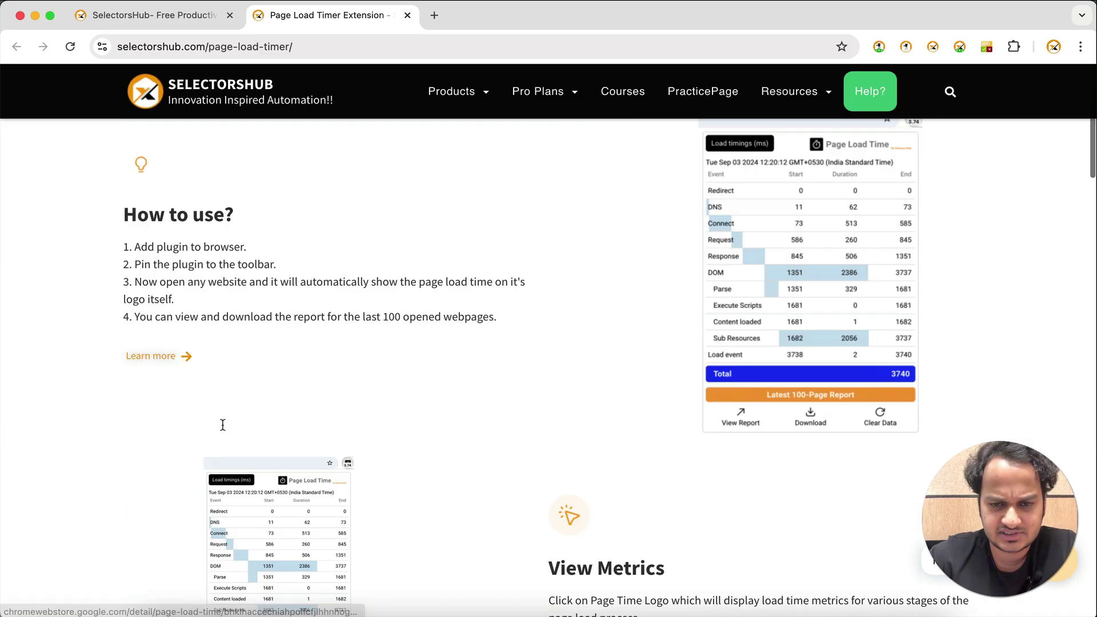
scroll(222, 424, down, 15)
scroll(222, 423, up, 20)
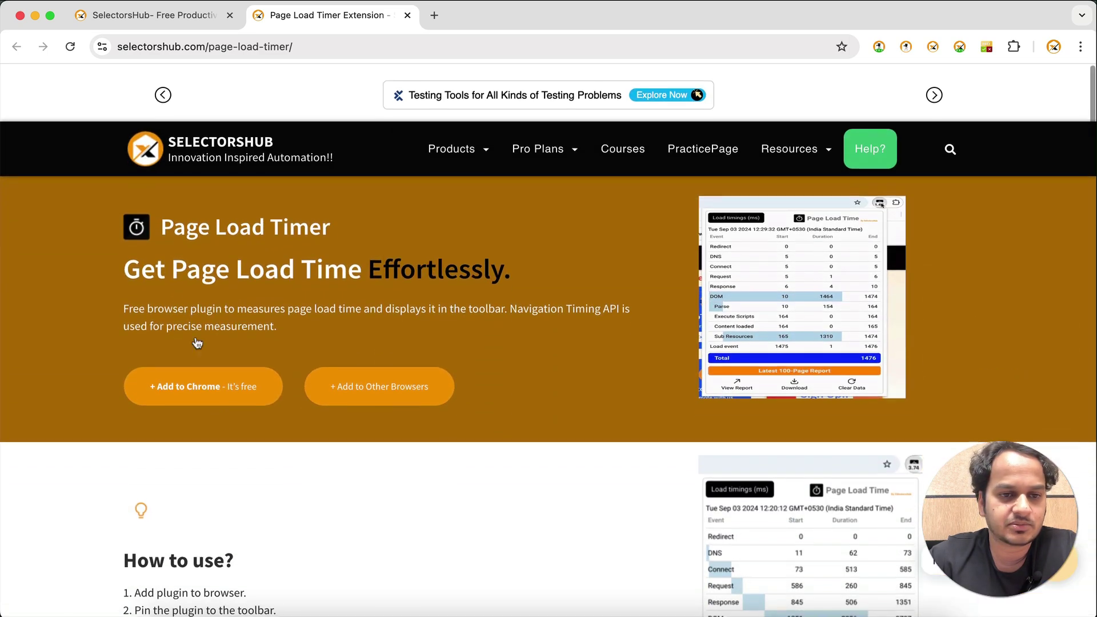
scroll(197, 433, down, 20)
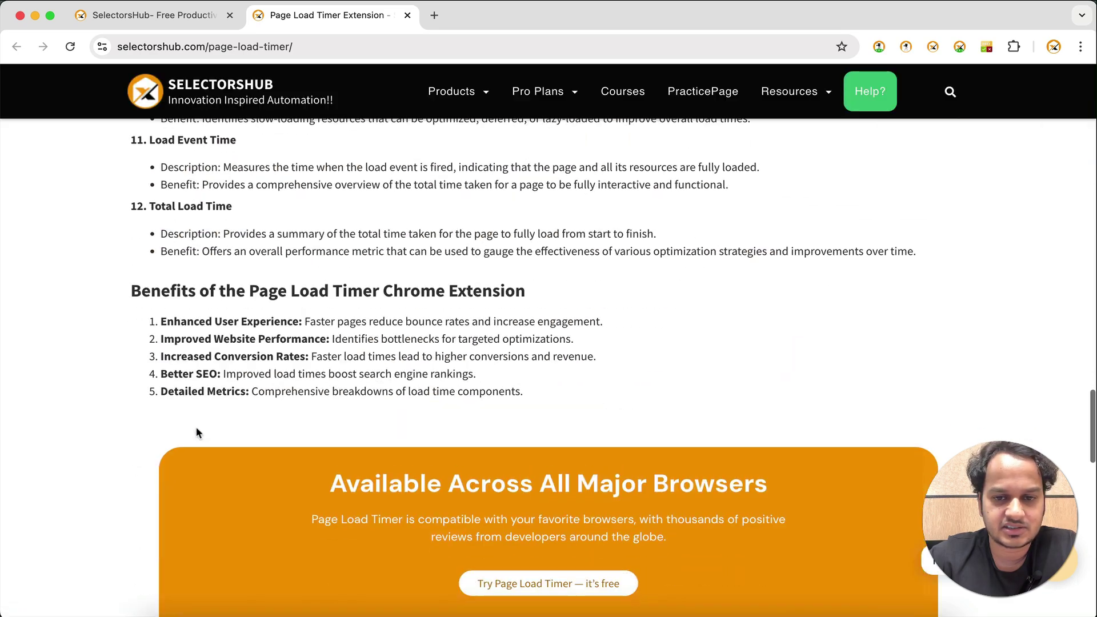
scroll(197, 433, down, 10)
scroll(197, 433, up, 20)
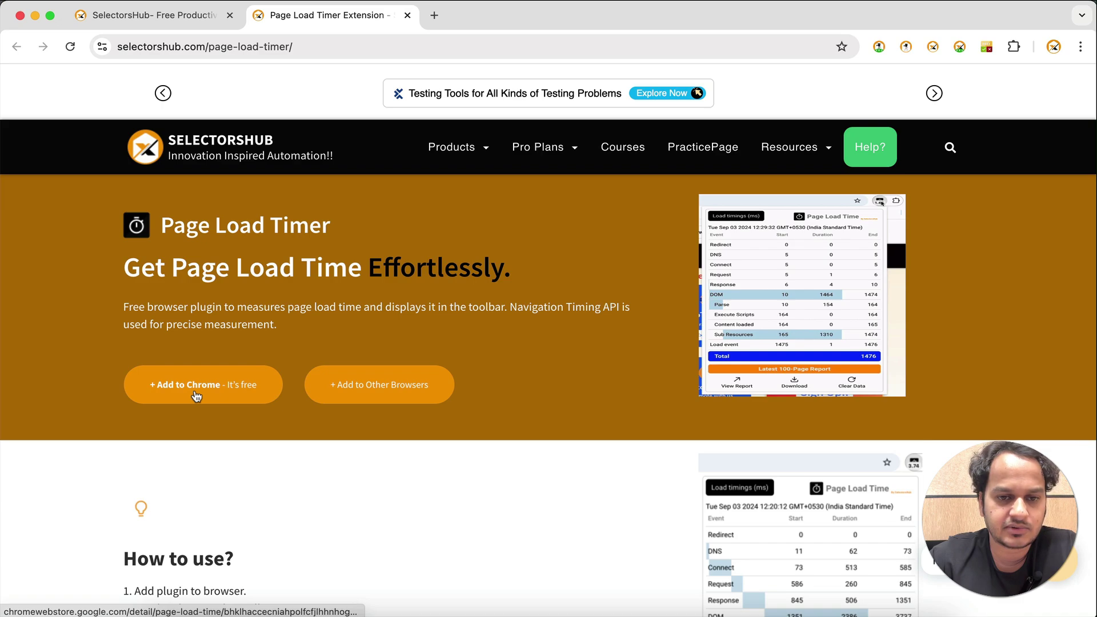
scroll(374, 391, down, 15)
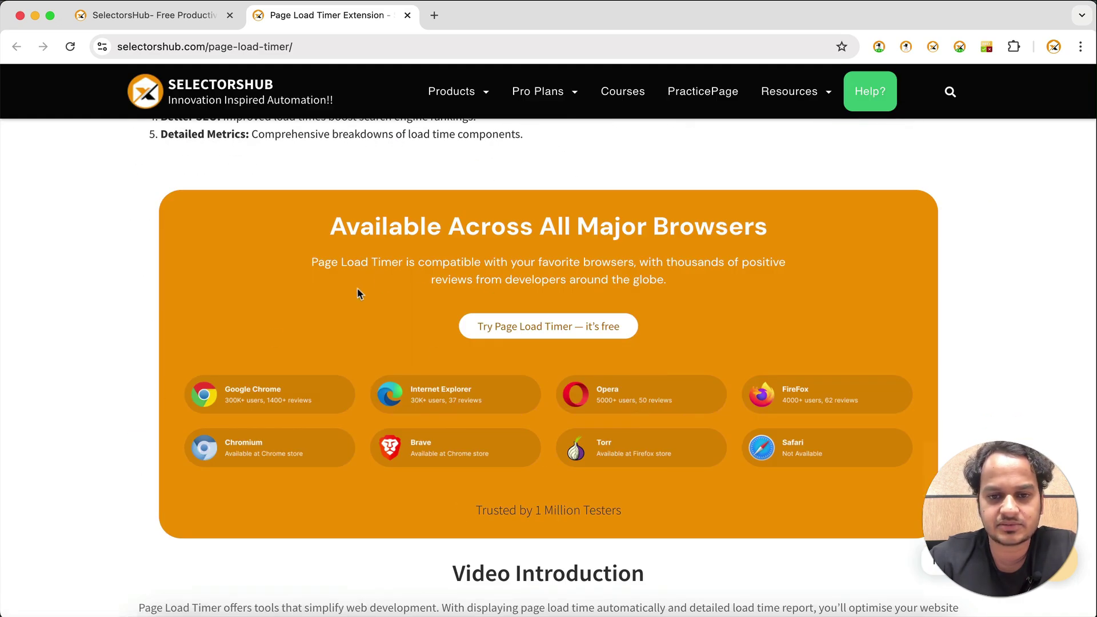
scroll(357, 291, up, 20)
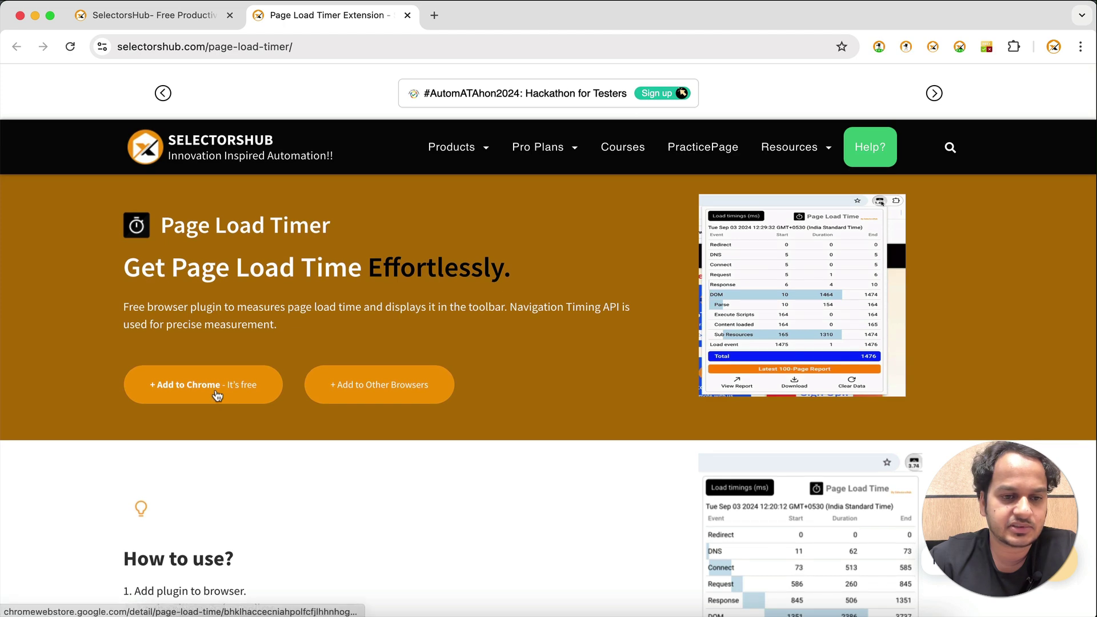
click(217, 396)
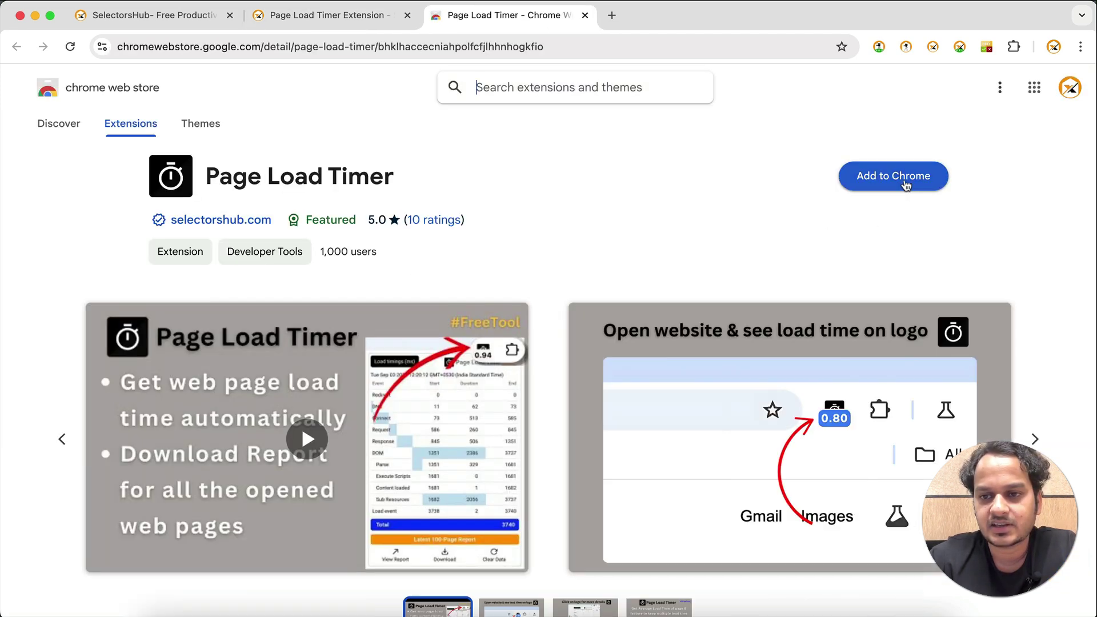
Add Page Load Timer to Chrome with its permissions, then view the listing's Details section.
click(888, 182)
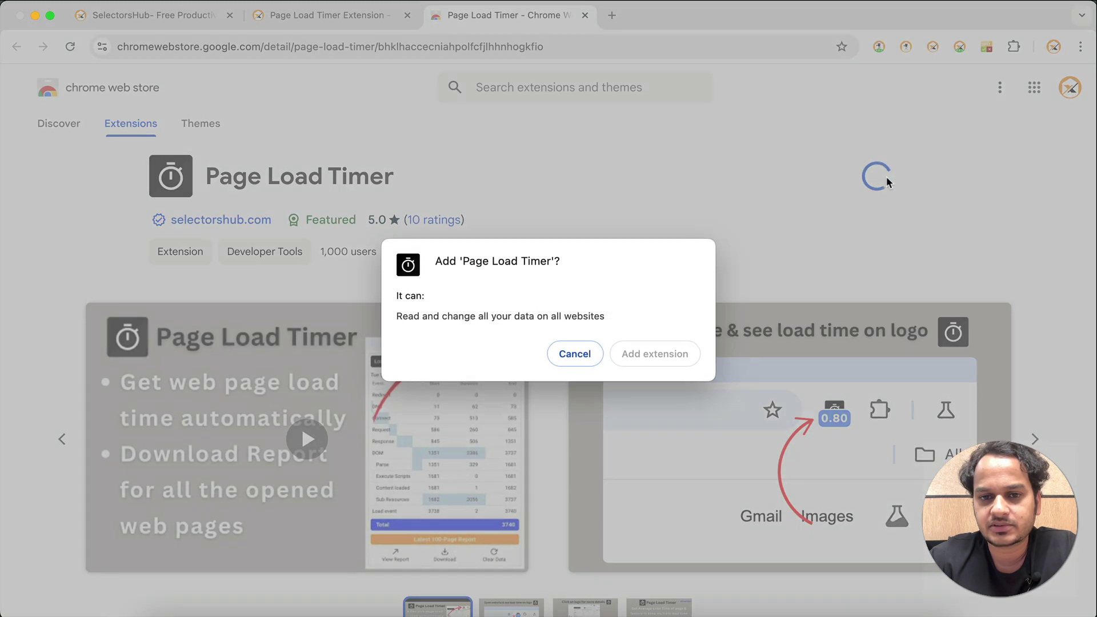
click(649, 352)
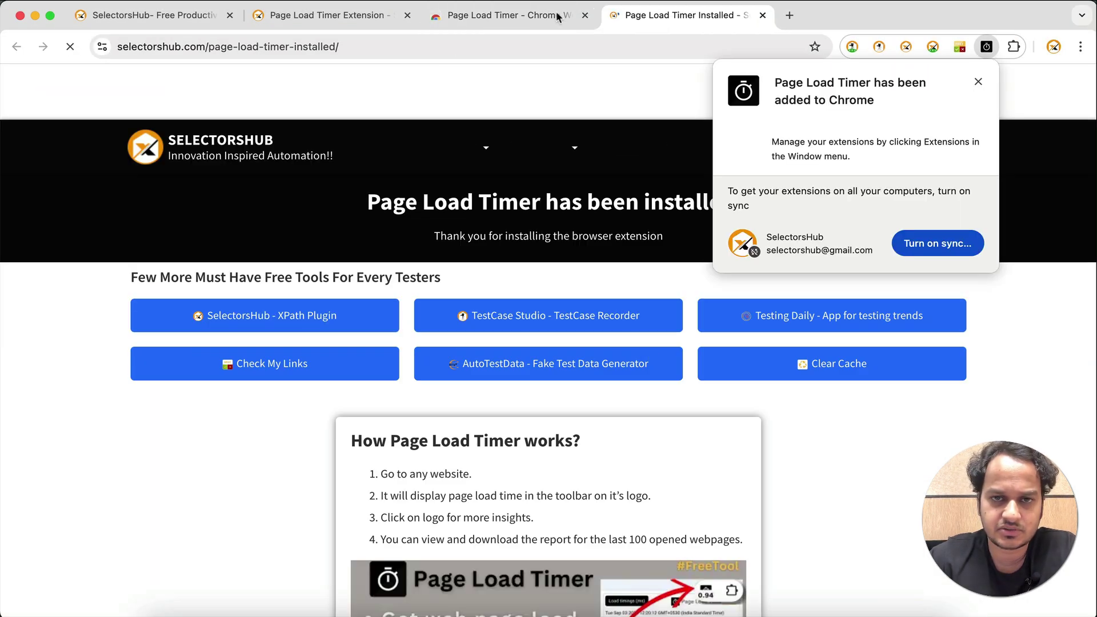
click(555, 17)
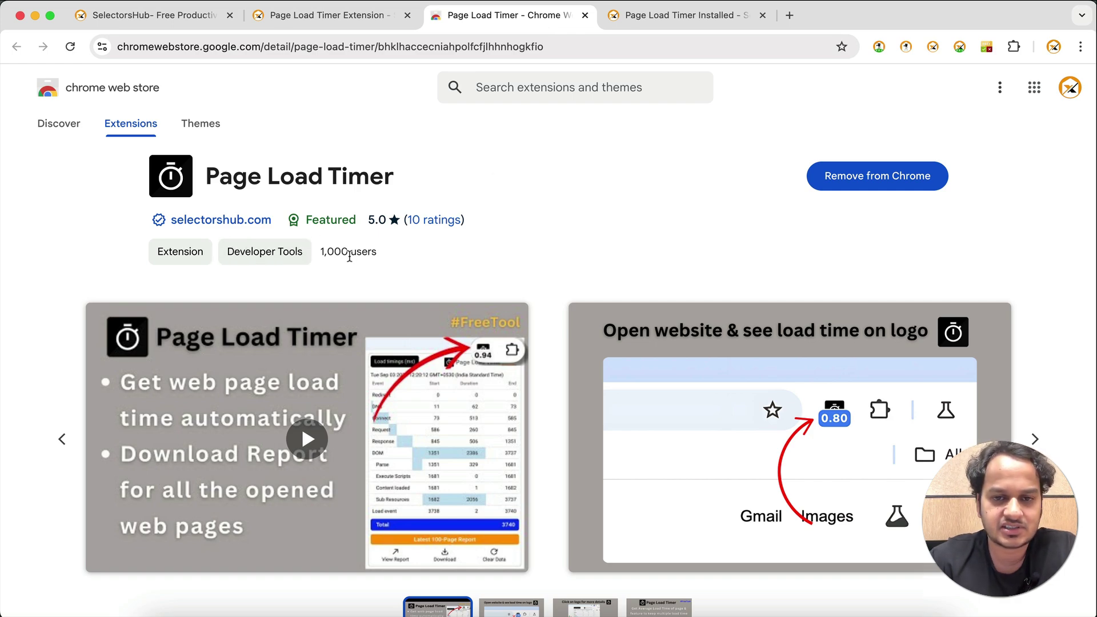
scroll(350, 256, down, 15)
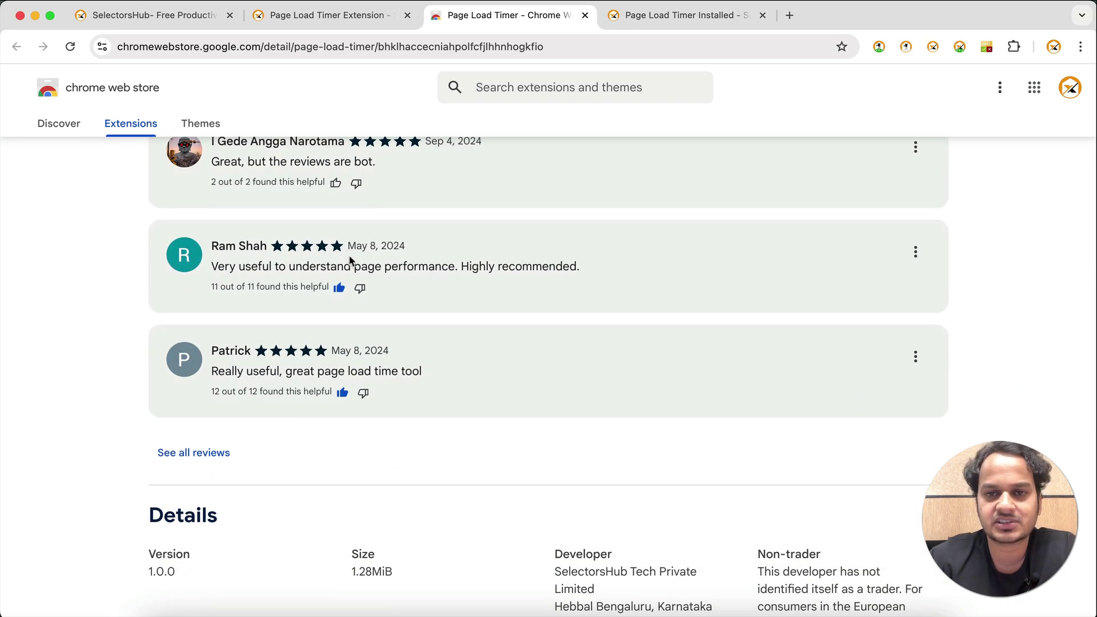
scroll(350, 260, down, 6)
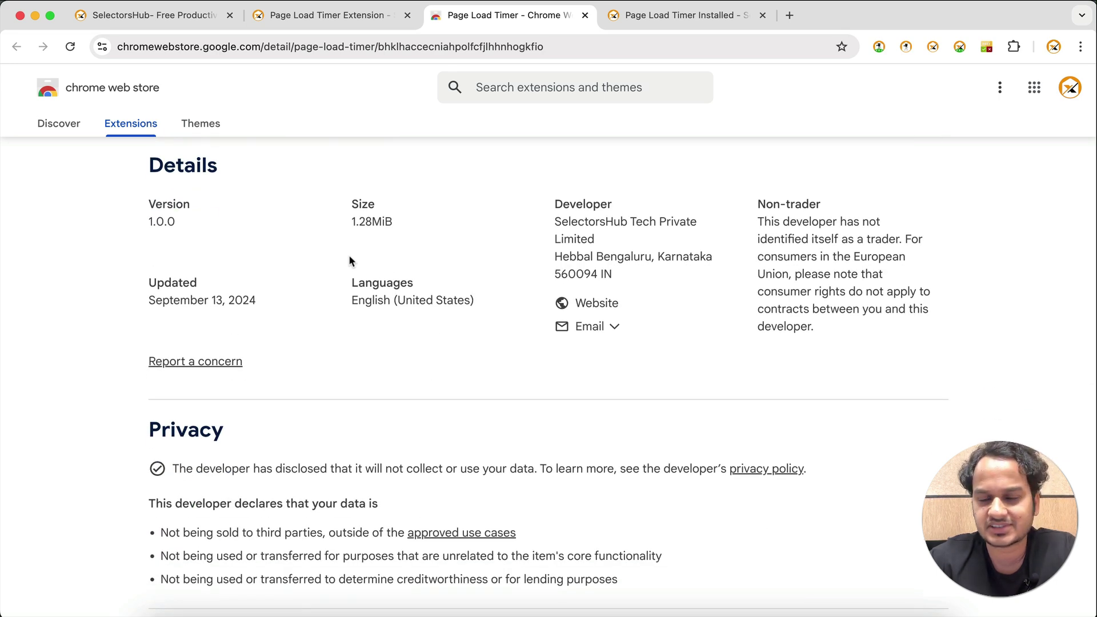
On the installation confirmation tab, pin Page Load Timer to the toolbar via the Extensions menu.
click(689, 17)
scroll(564, 349, down, 3)
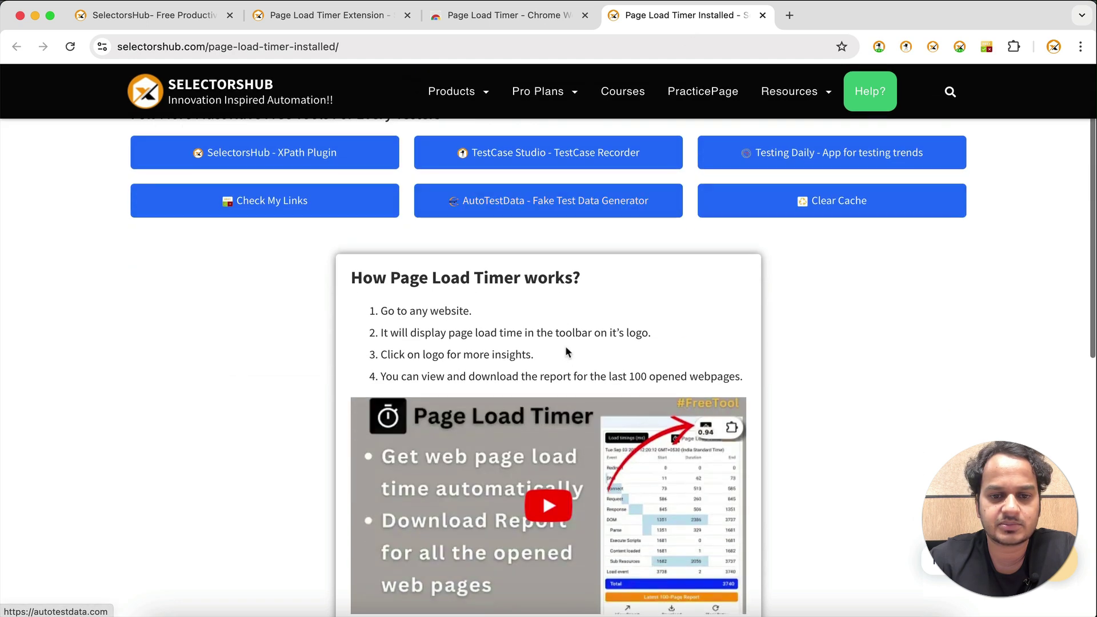
scroll(609, 368, up, 3)
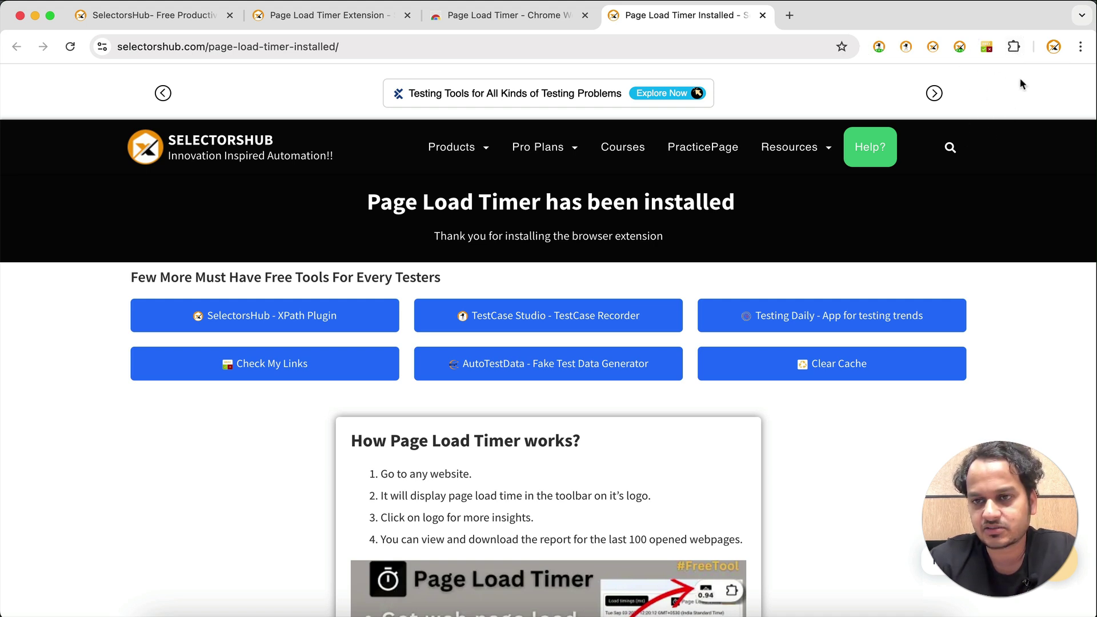
click(1013, 48)
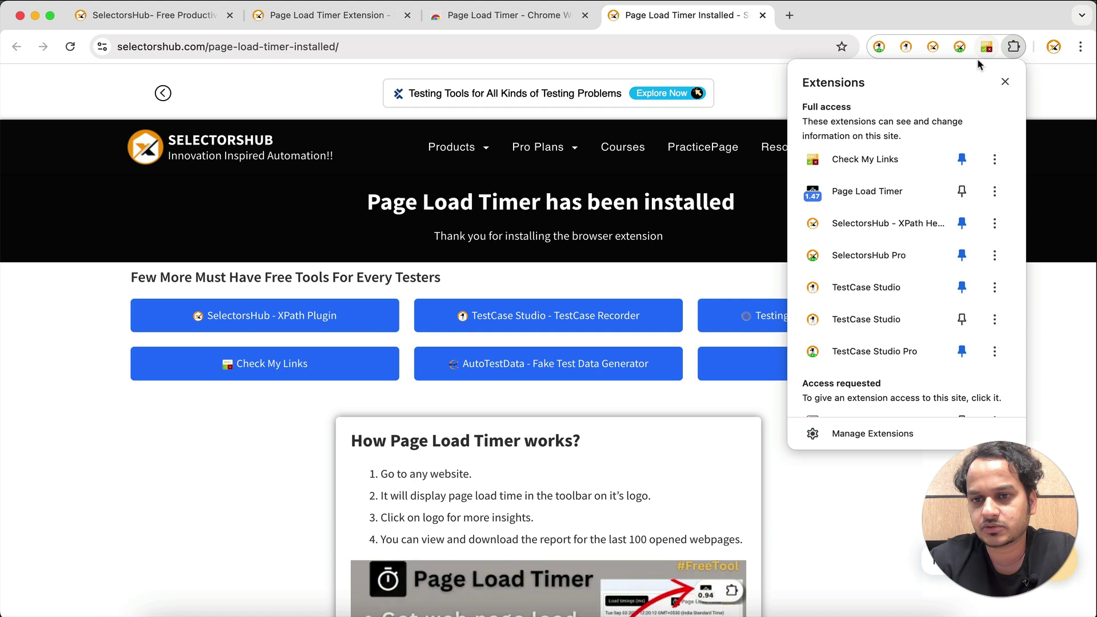
click(963, 191)
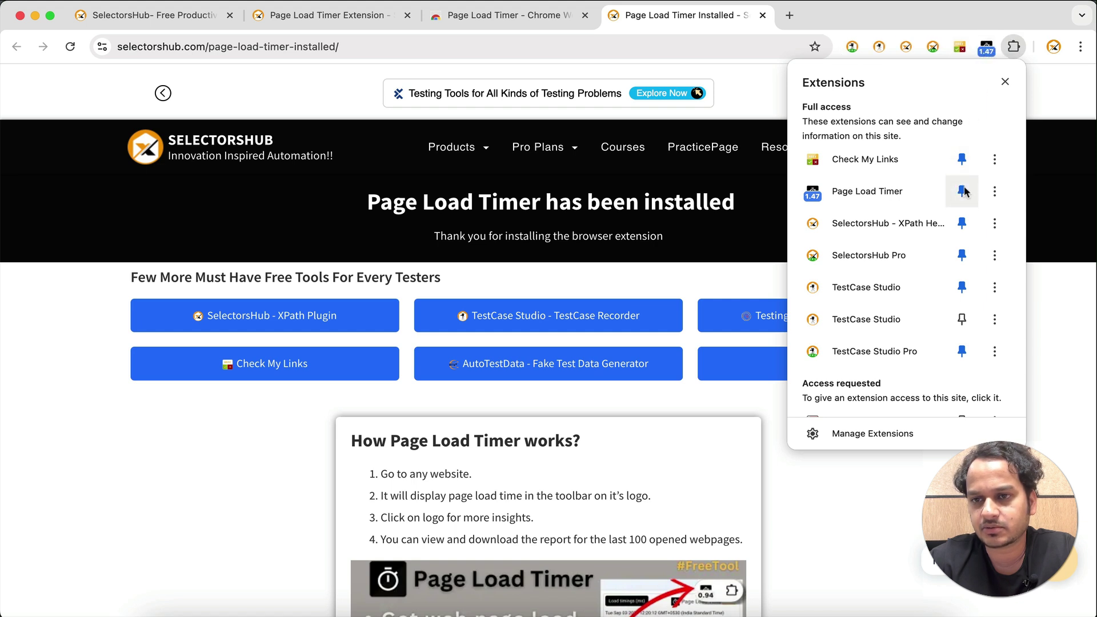
click(1054, 132)
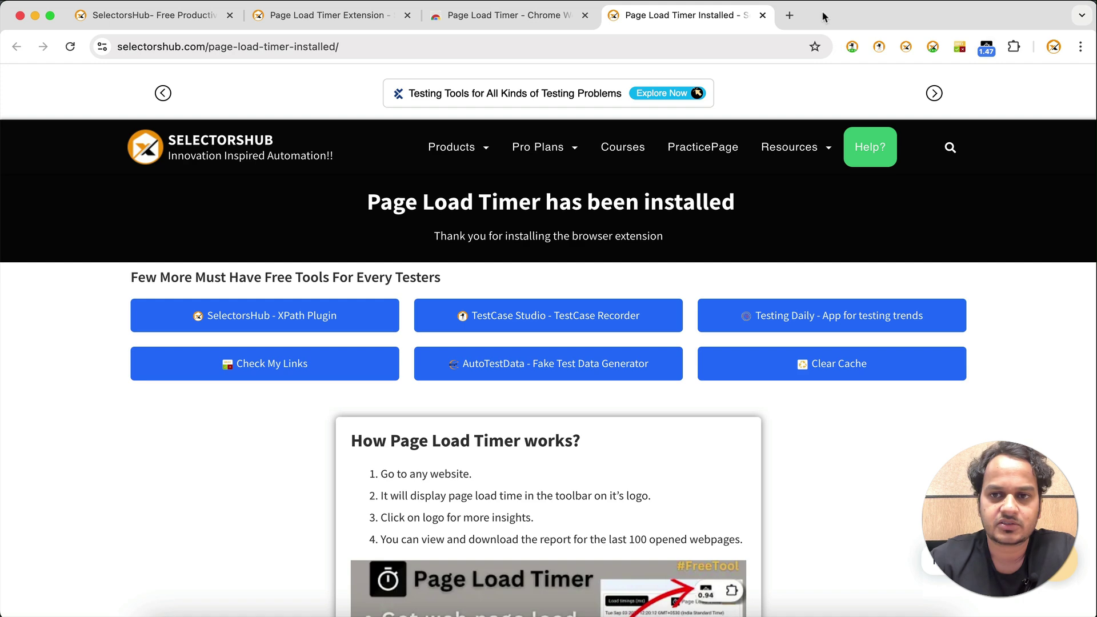
Load flipkart.com in a new tab and view its Page Load Timer timings (1917 ms).
click(790, 15)
text(flipkart.com)
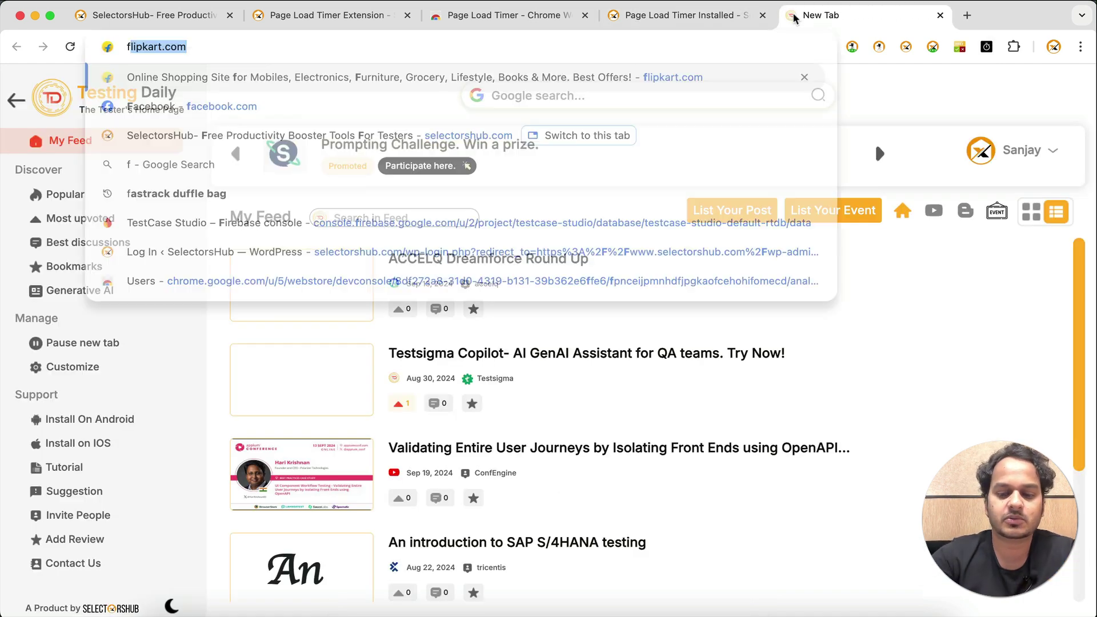
key(Return)
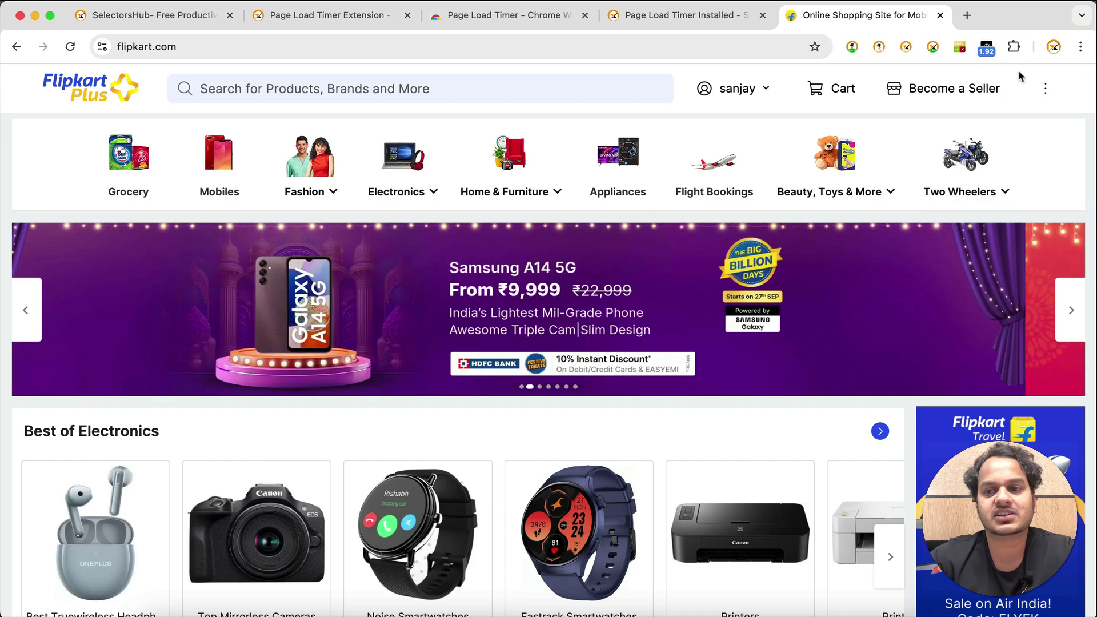
click(987, 47)
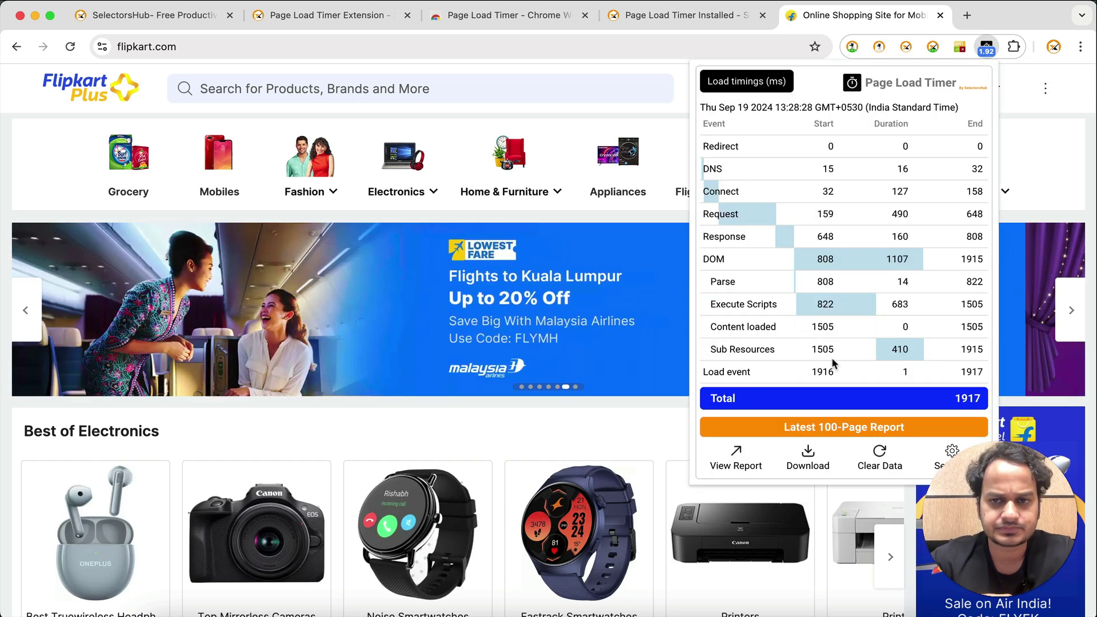
Load selectorshub.com in another new tab.
click(966, 17)
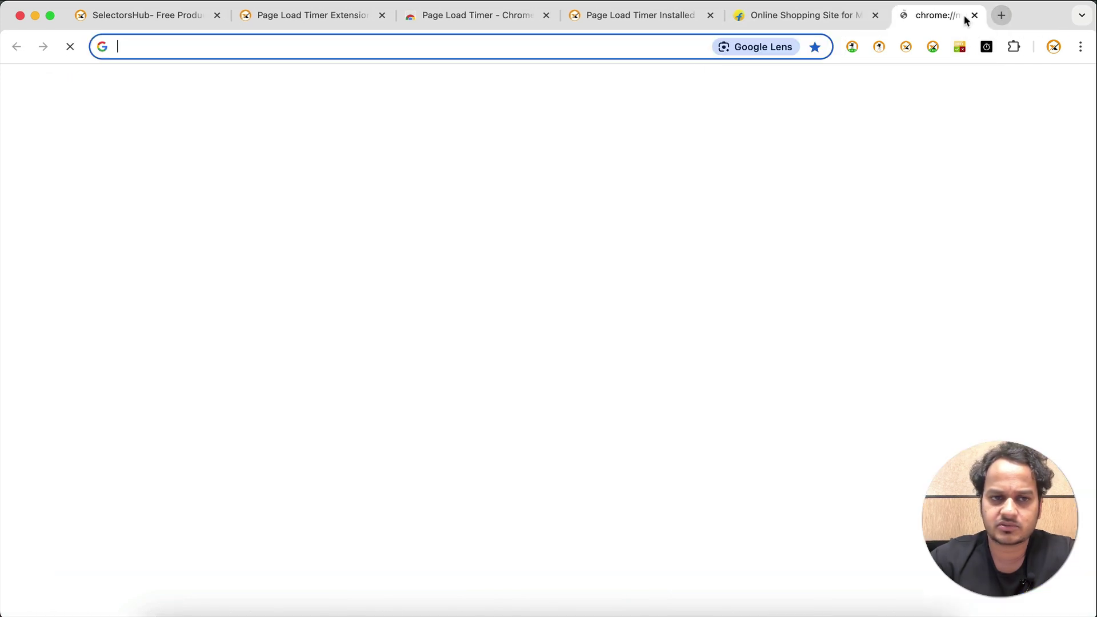
text(sel)
key(Return)
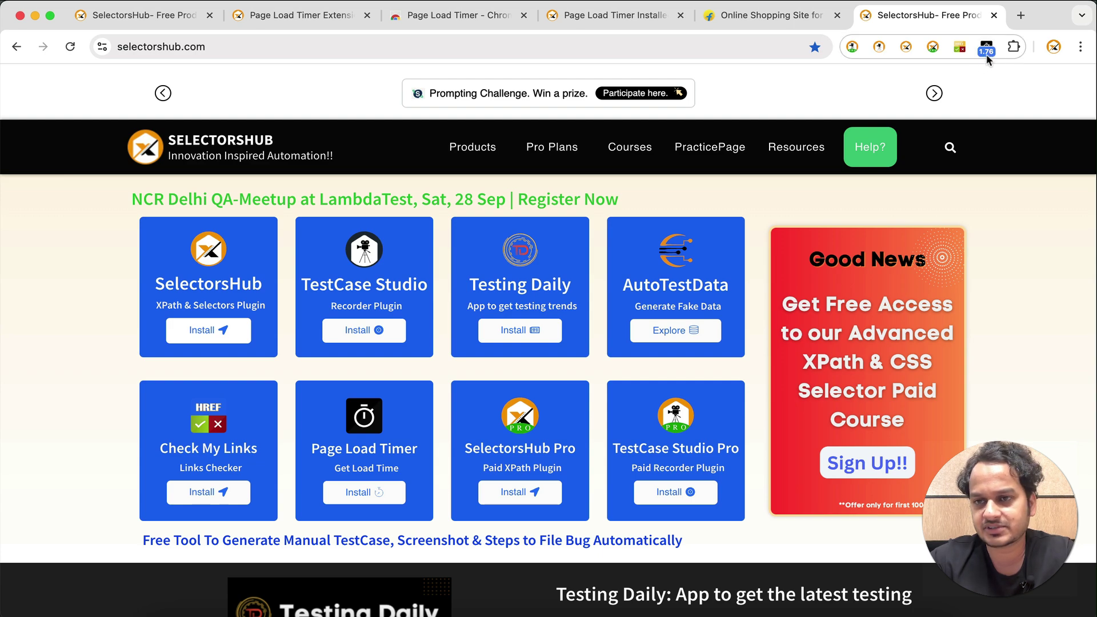
Load amazon.in in a new tab and open Page Load Timer's full report from its popup.
click(1020, 15)
text(ama)
key(Return)
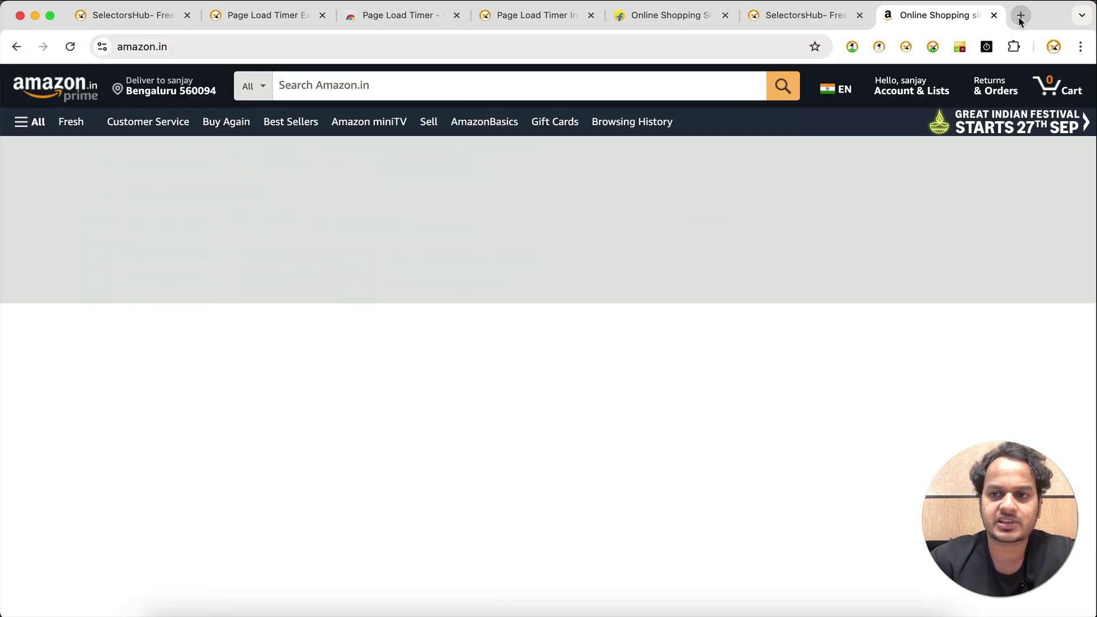
click(986, 50)
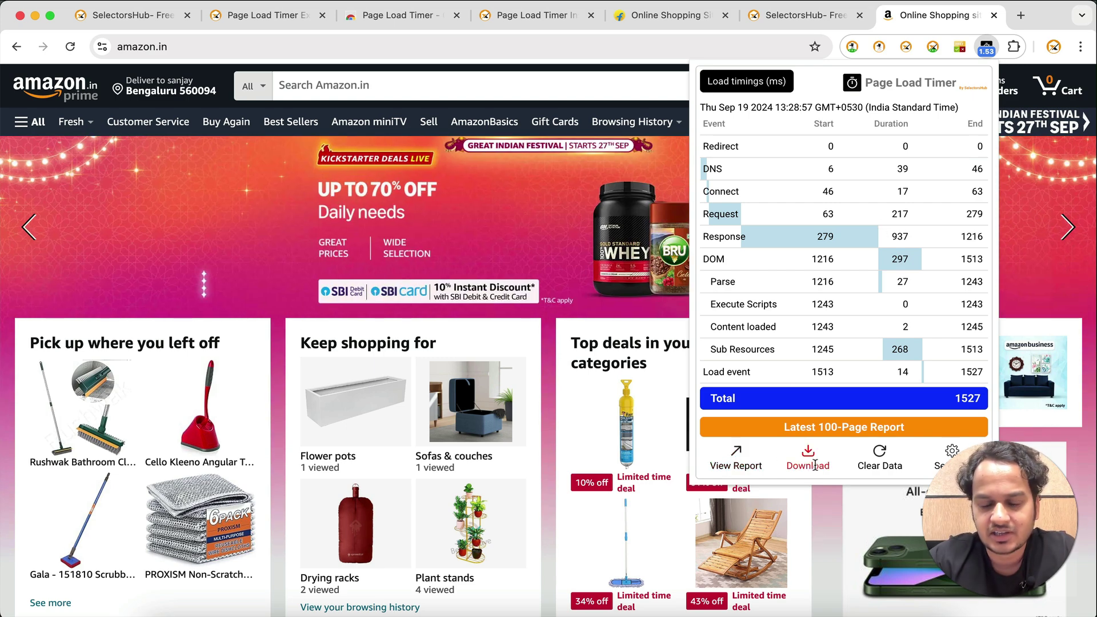
click(735, 460)
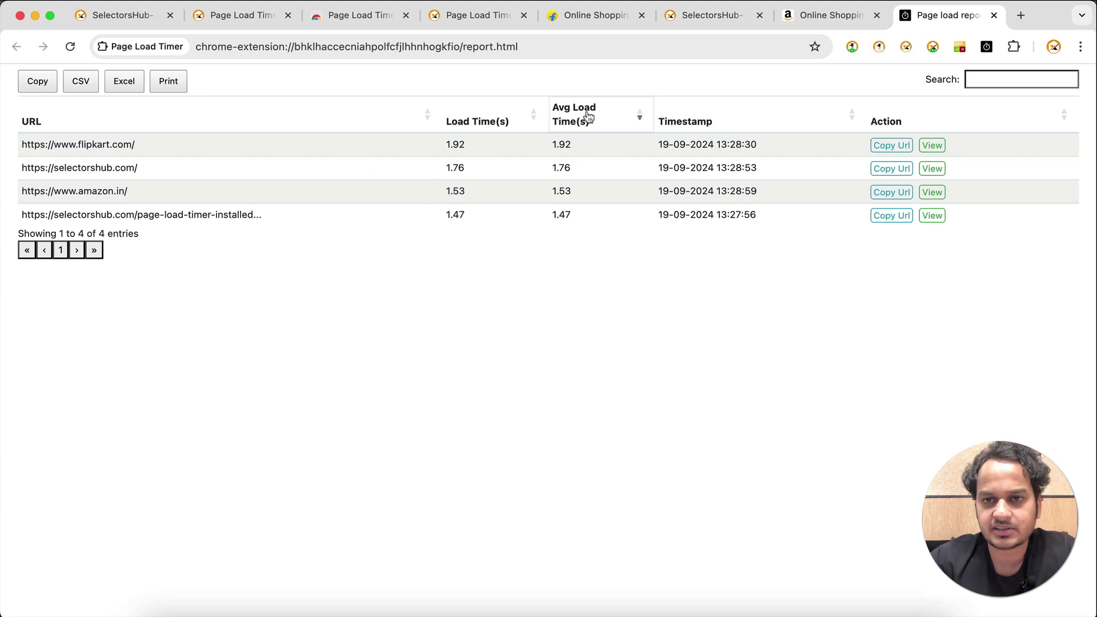
Reload amazon.in, then refresh the load report so Amazon's entry shows 1.34 seconds.
click(808, 17)
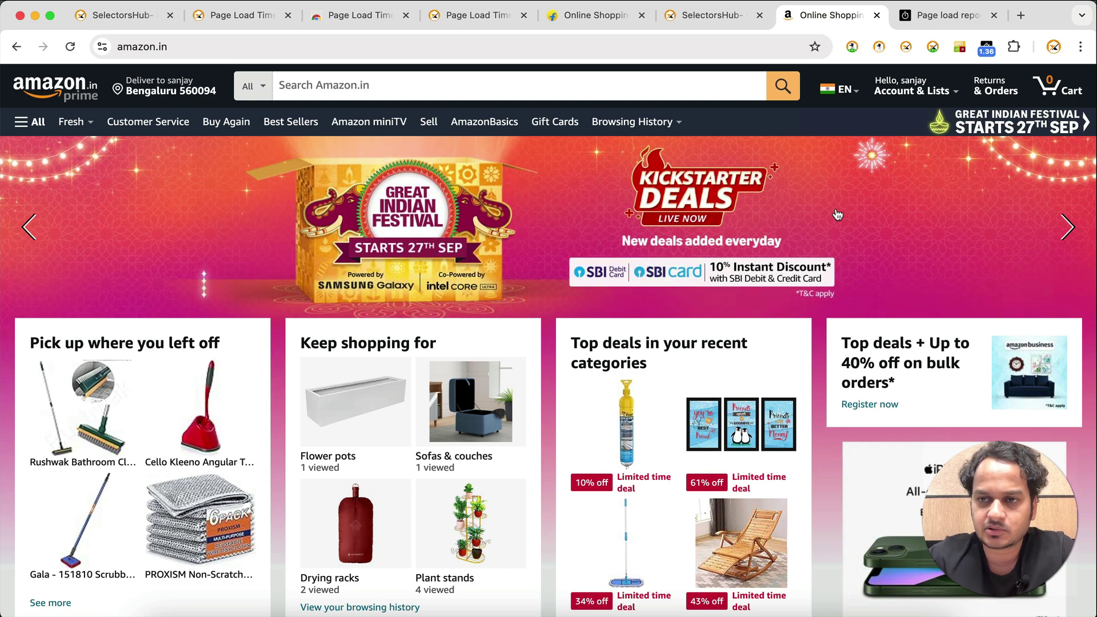
click(986, 51)
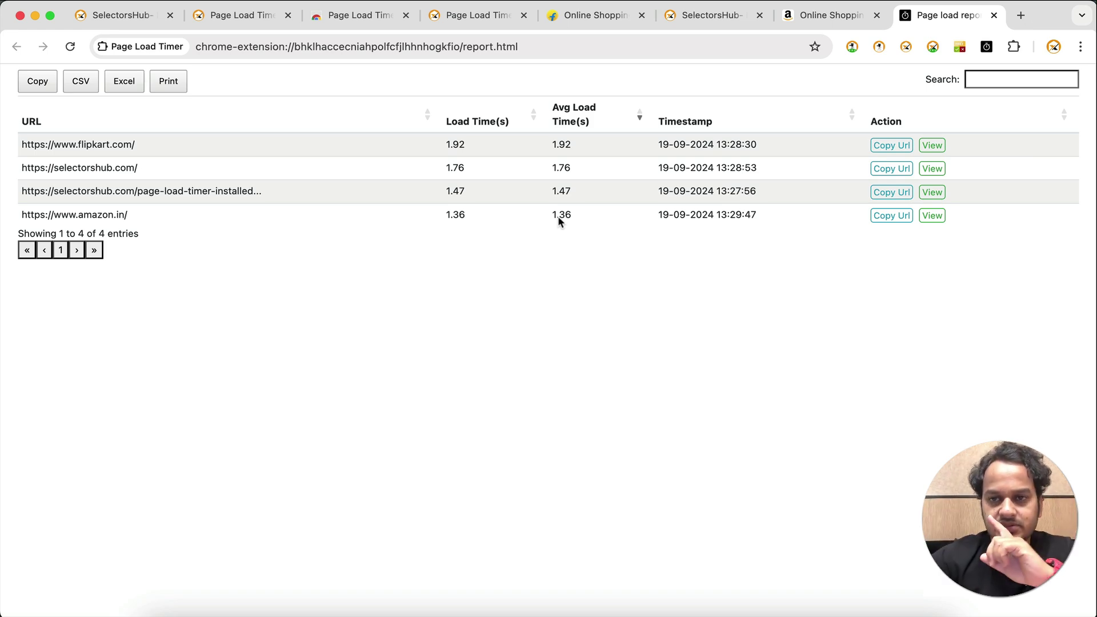
click(824, 15)
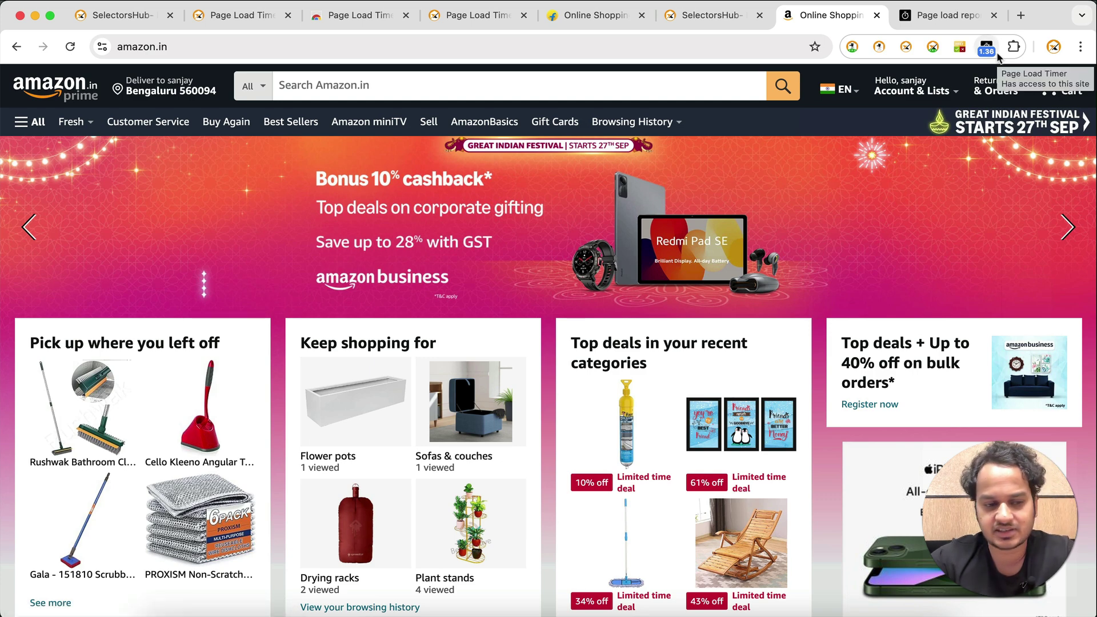
key(cmd+r)
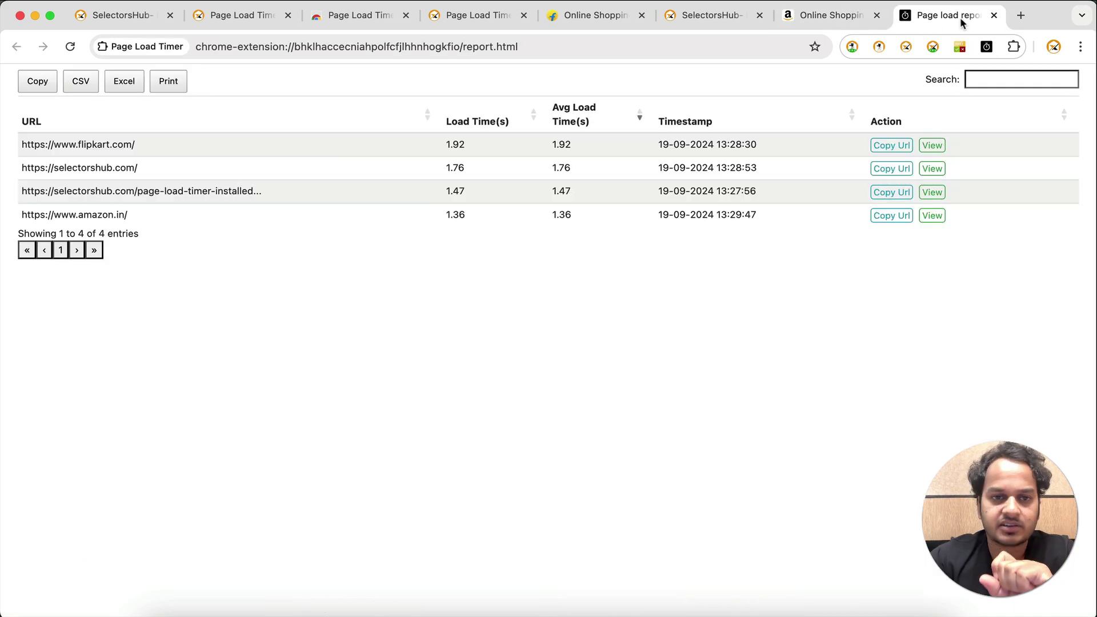
click(948, 16)
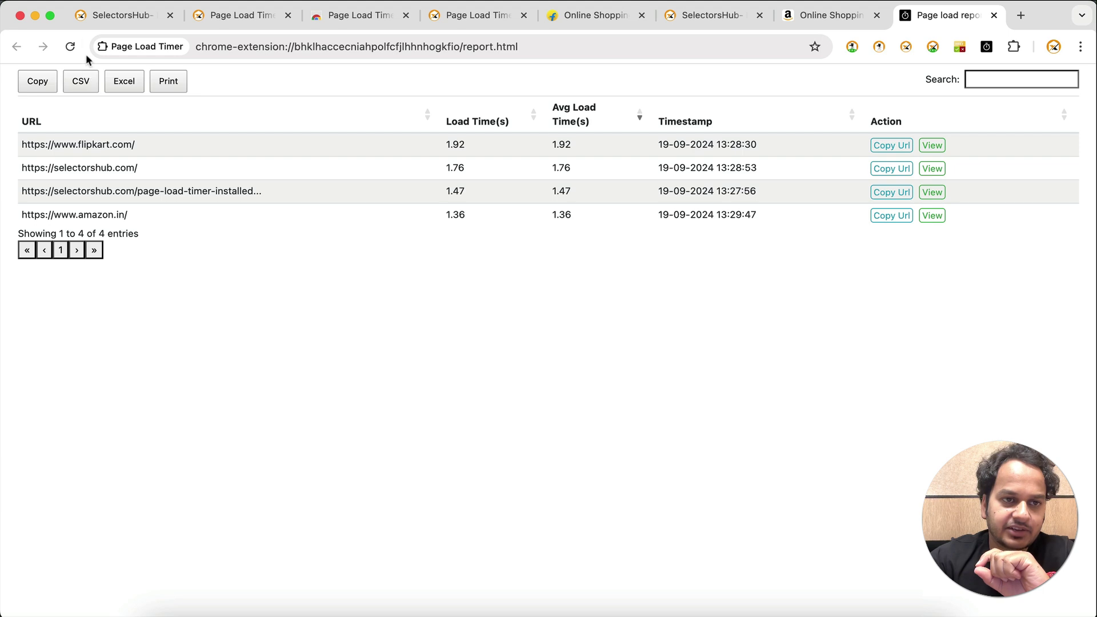
click(71, 47)
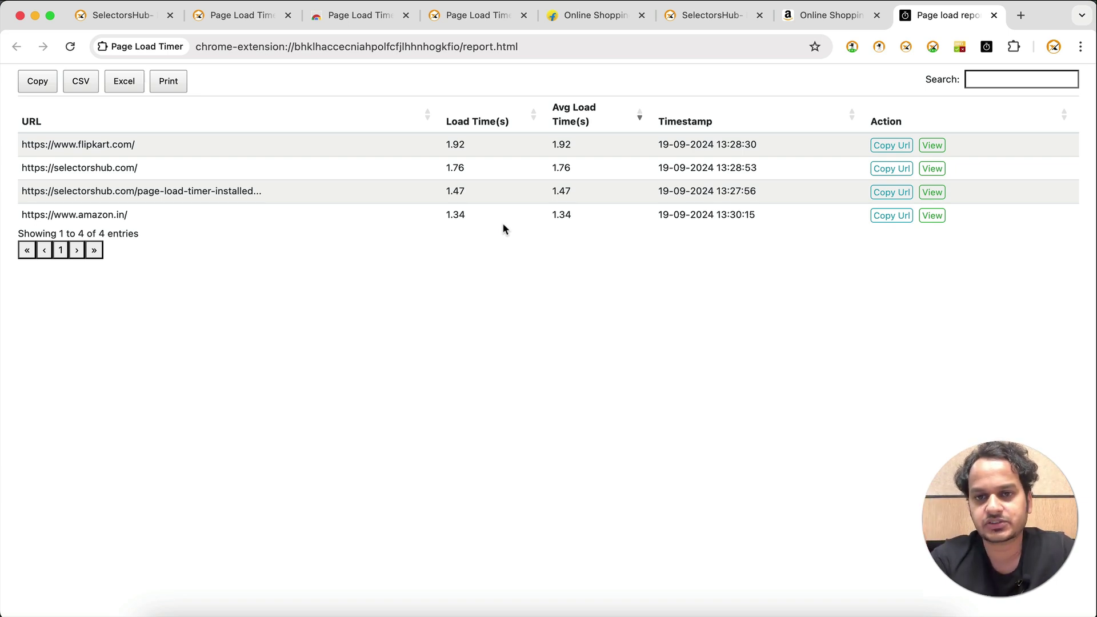
Turn on 'Keep duplicate url values' in Page Load Timer's settings.
click(793, 19)
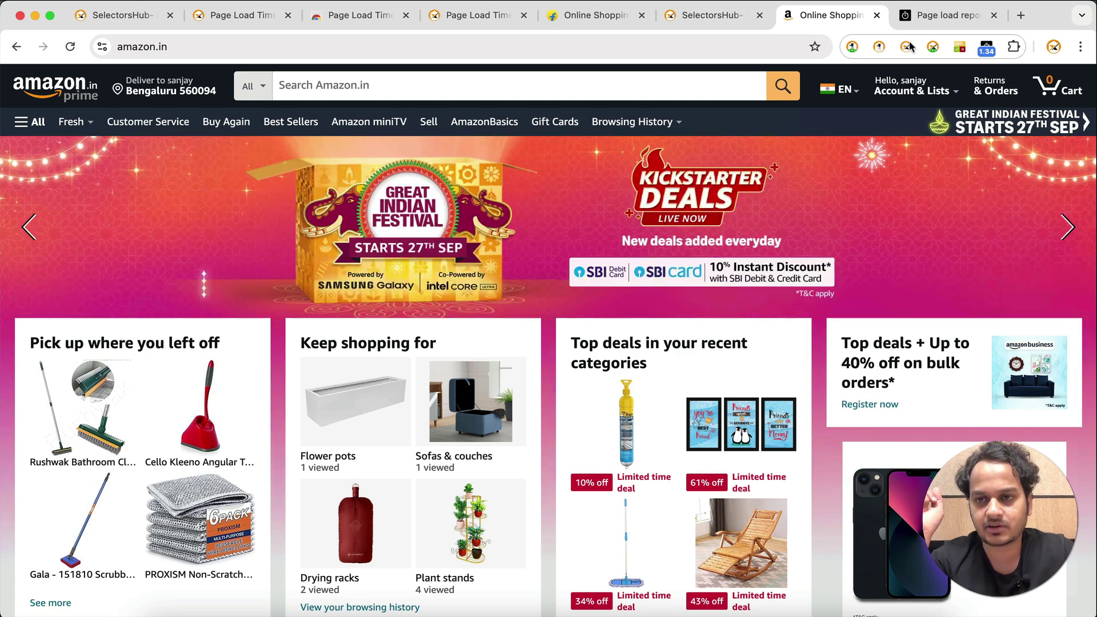
click(987, 47)
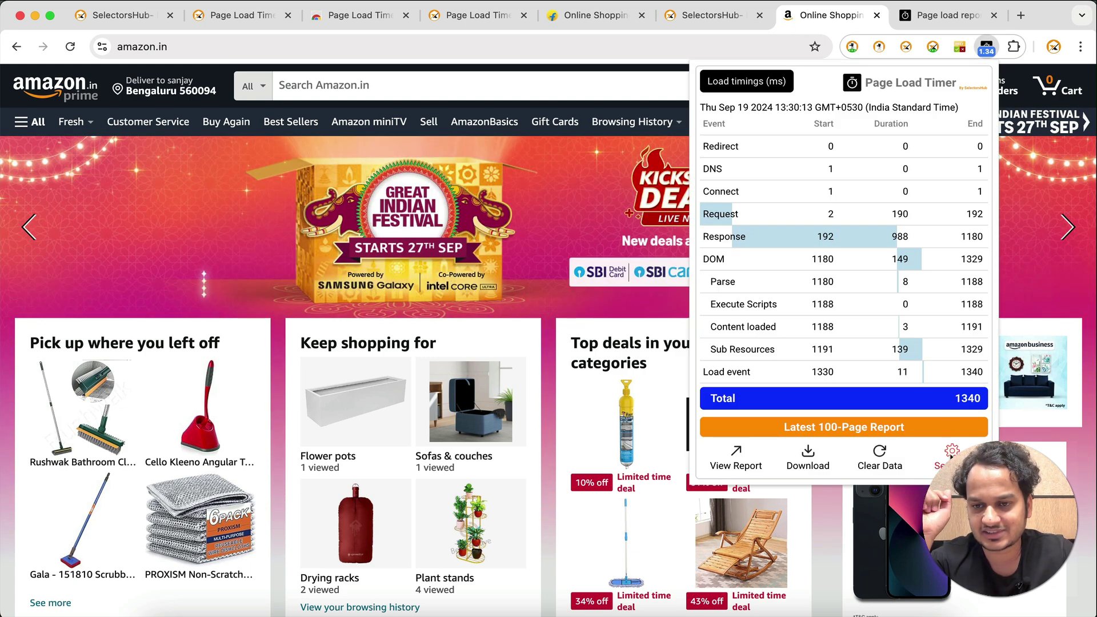
click(953, 452)
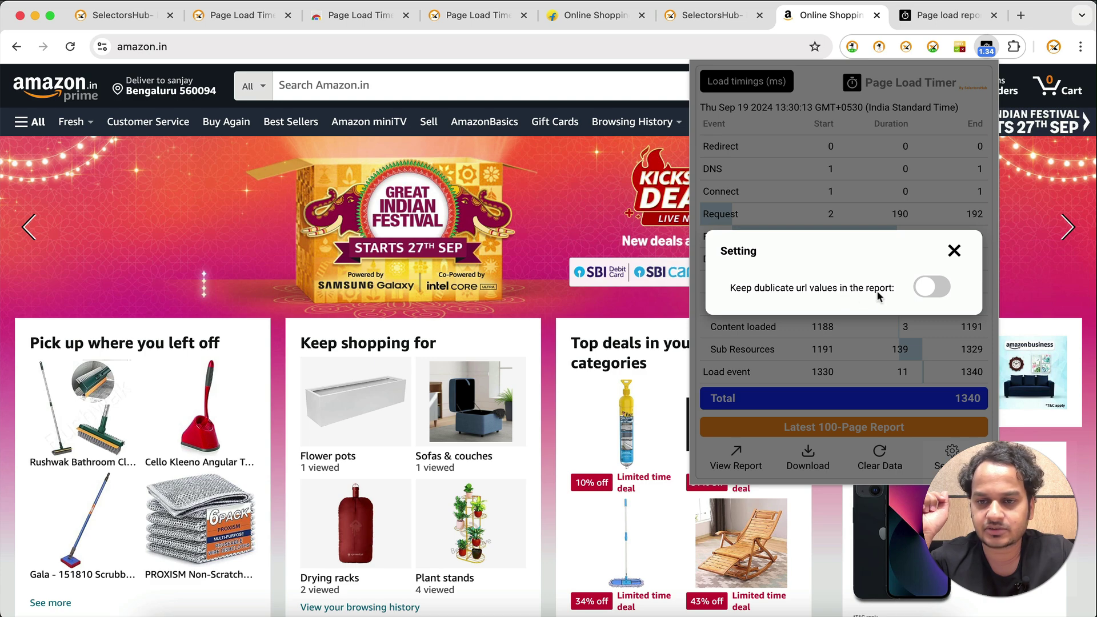
click(943, 291)
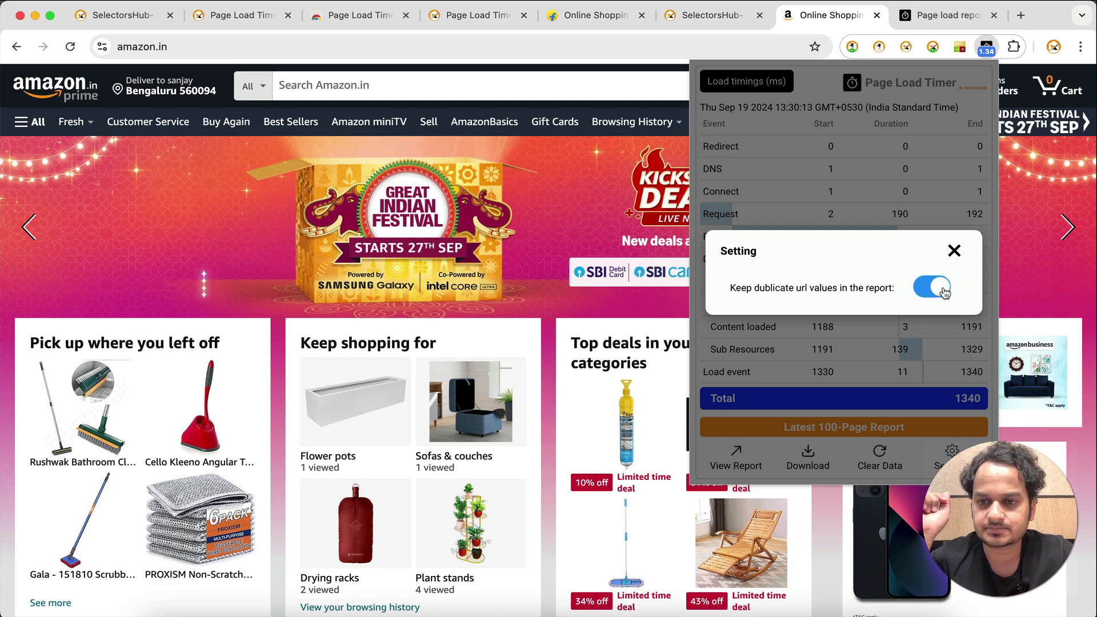
click(955, 250)
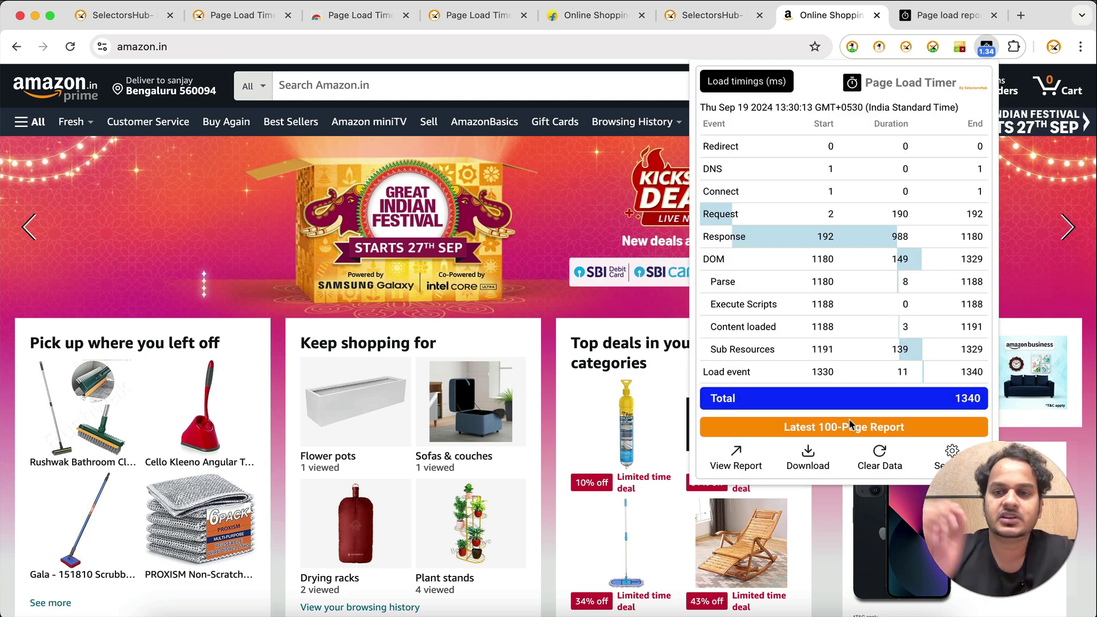
click(986, 52)
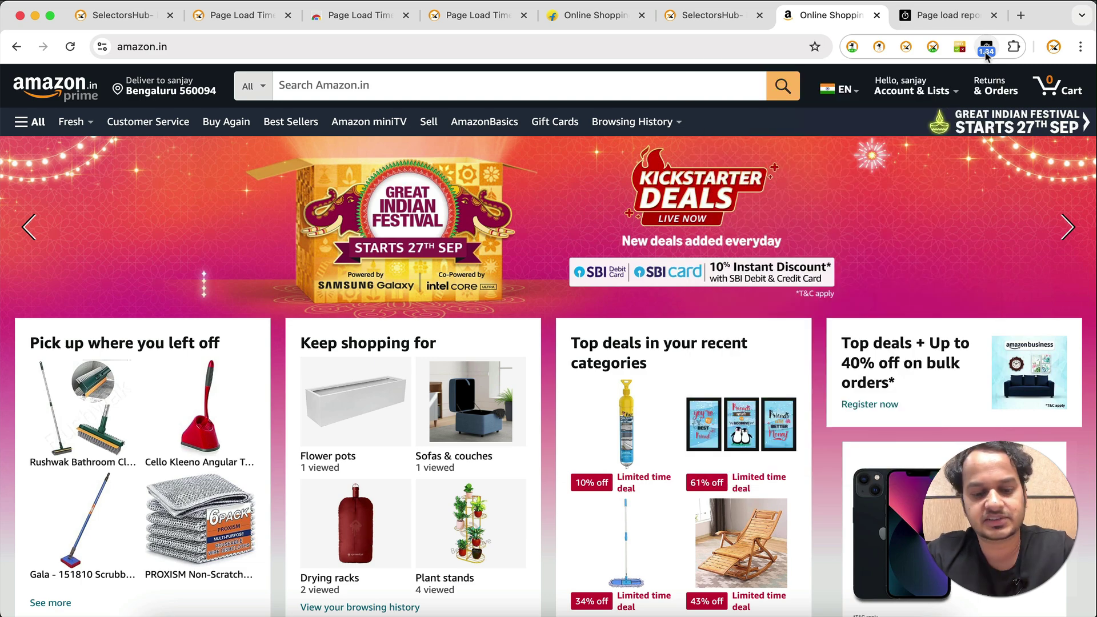
Reload the Amazon page to record another load time.
click(946, 15)
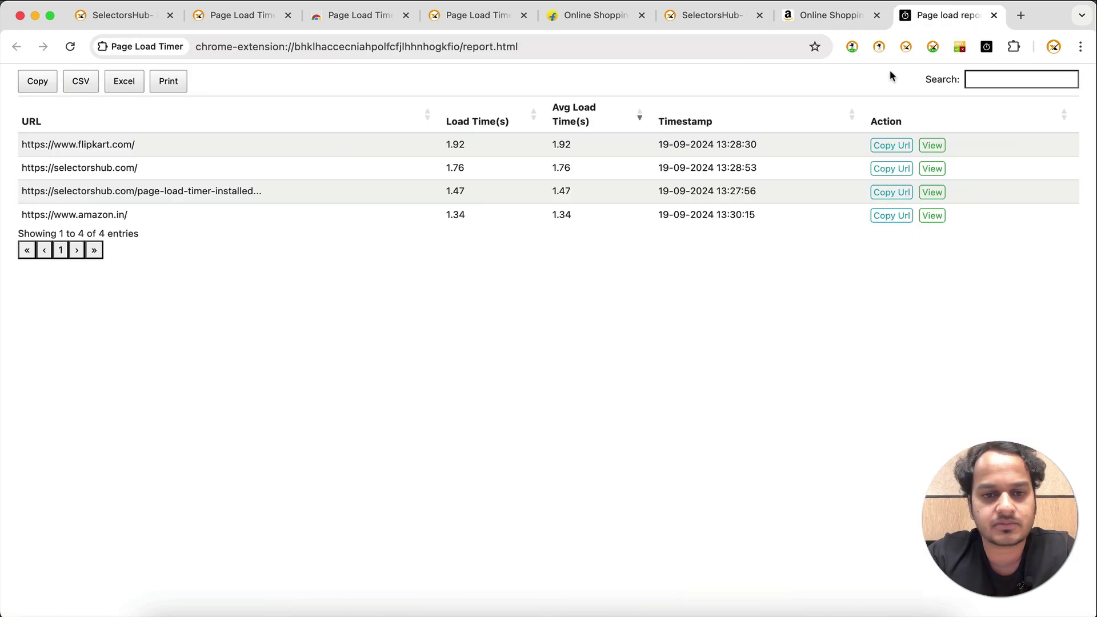
click(844, 22)
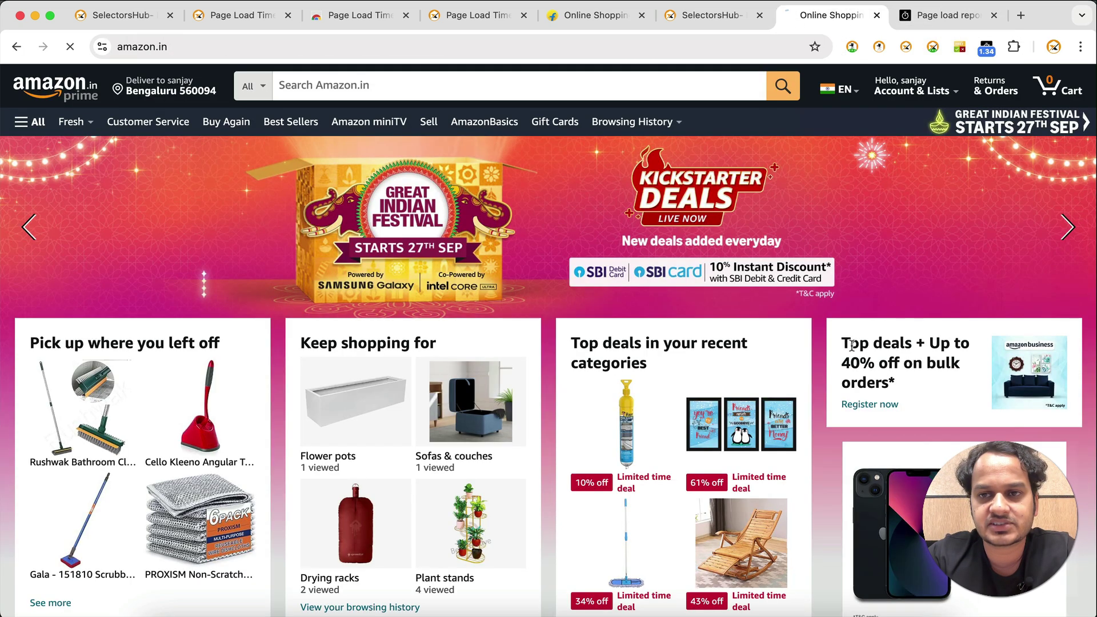
key(super+r)
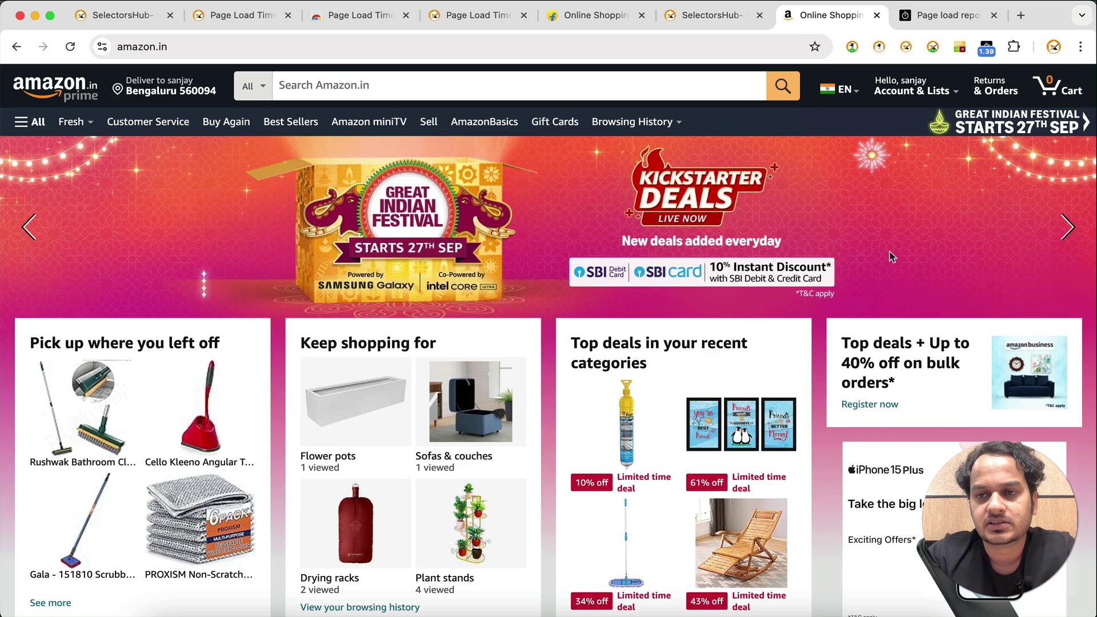
Reload Amazon once more and open the report showing its three entries averaging 1.31 s.
key(super+r)
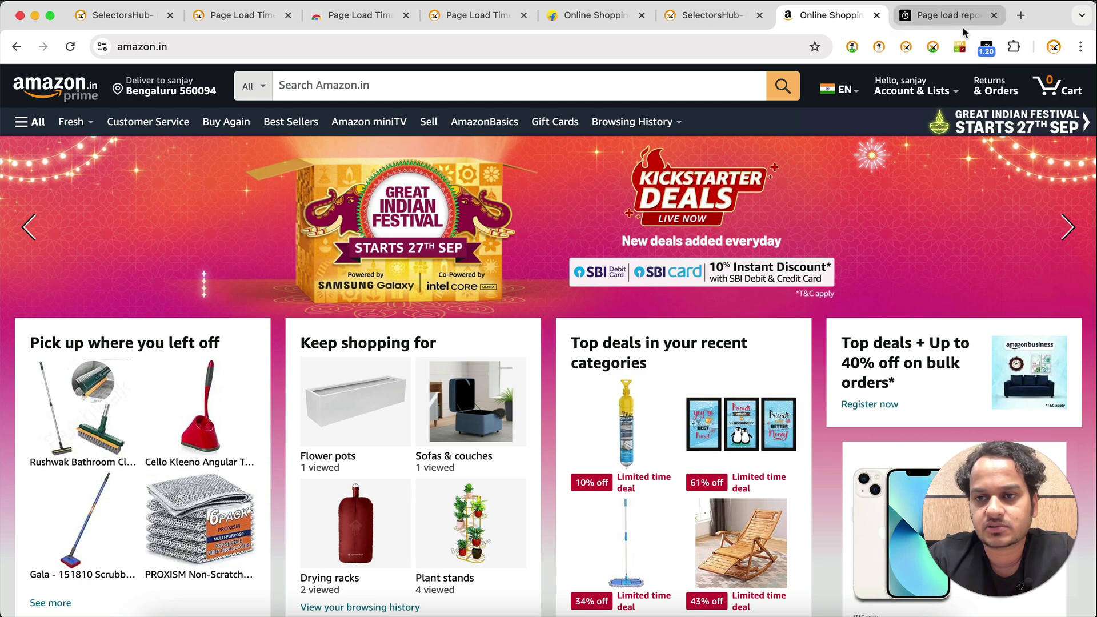
click(982, 50)
click(731, 462)
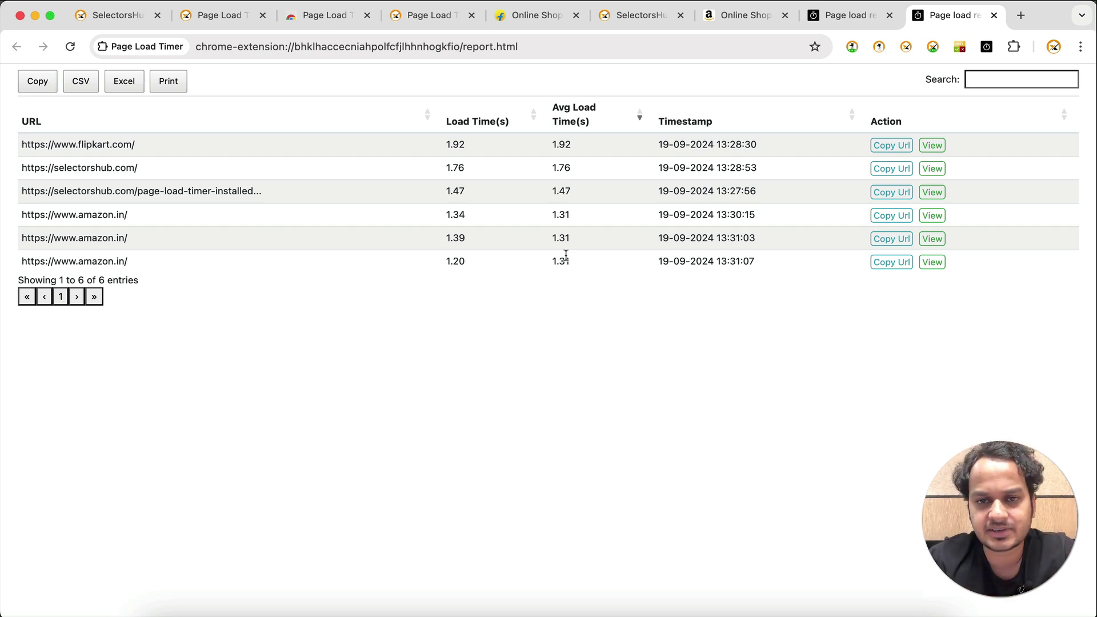
Open the nine SelectorsHub product pages, from SelectorsHub Pro to TestCaseHub, in background tabs.
click(656, 18)
mouse_move(453, 161)
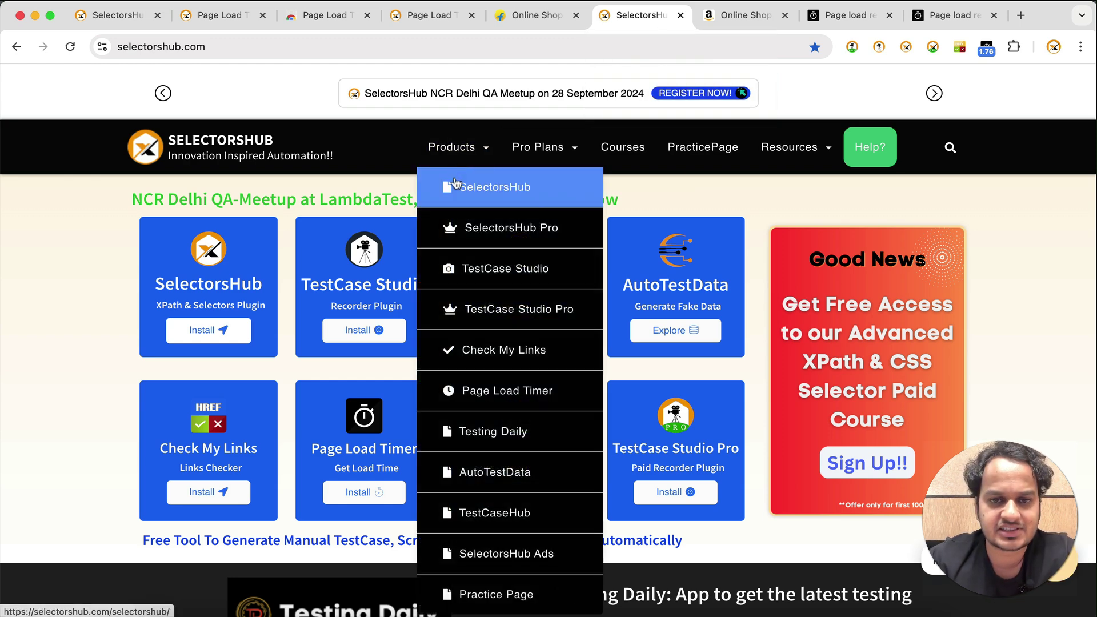
super+click(454, 182)
super+click(458, 227)
super+click(473, 271)
super+click(476, 318)
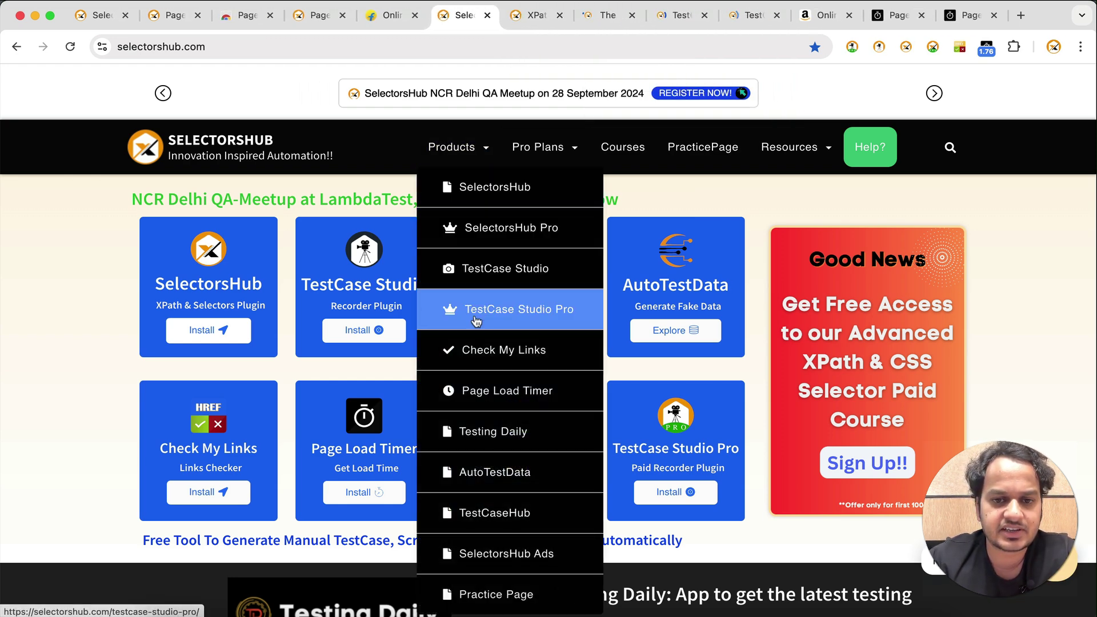
super+click(475, 349)
super+click(476, 389)
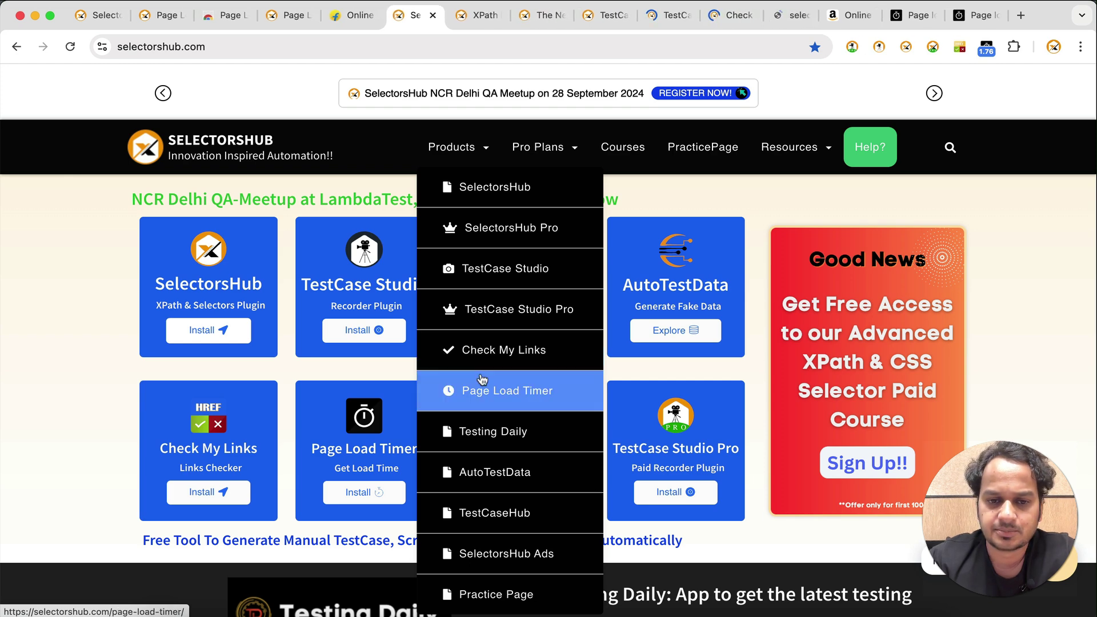
super+click(492, 437)
super+click(498, 478)
super+click(502, 521)
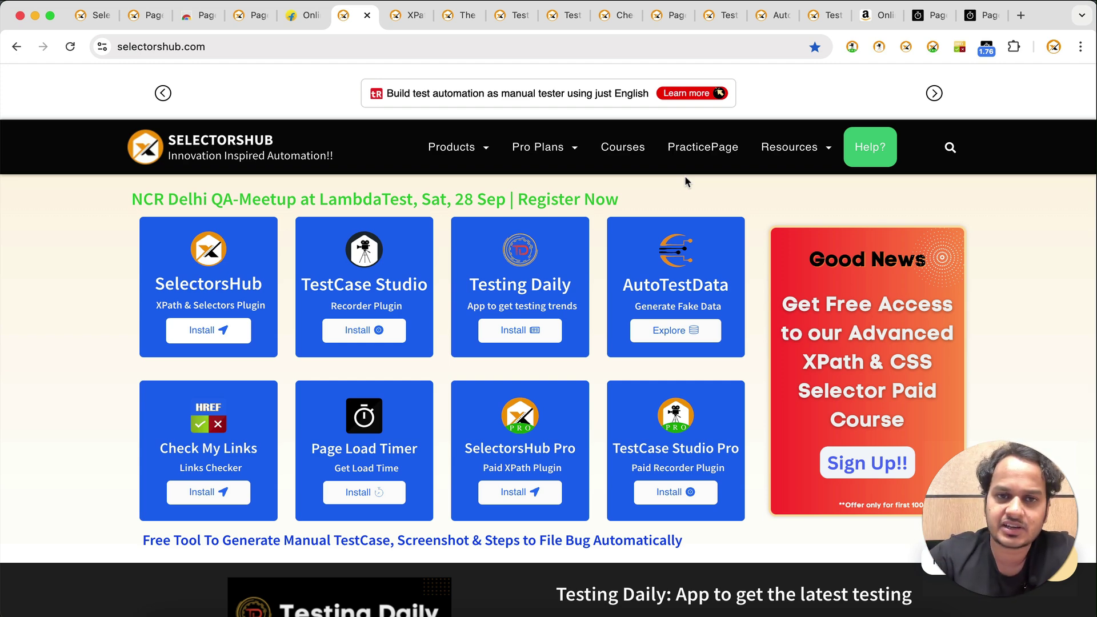
key(ctrl+Tab)
From the TestCase Studio tab, open the updated Page Load Timer report.
click(481, 16)
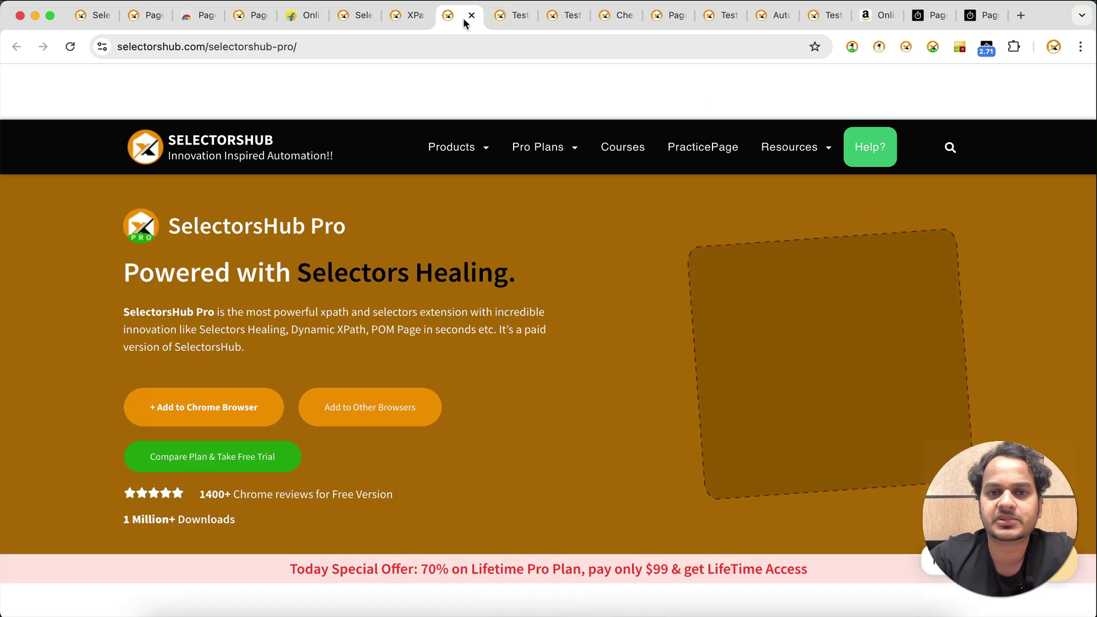
click(517, 19)
click(987, 48)
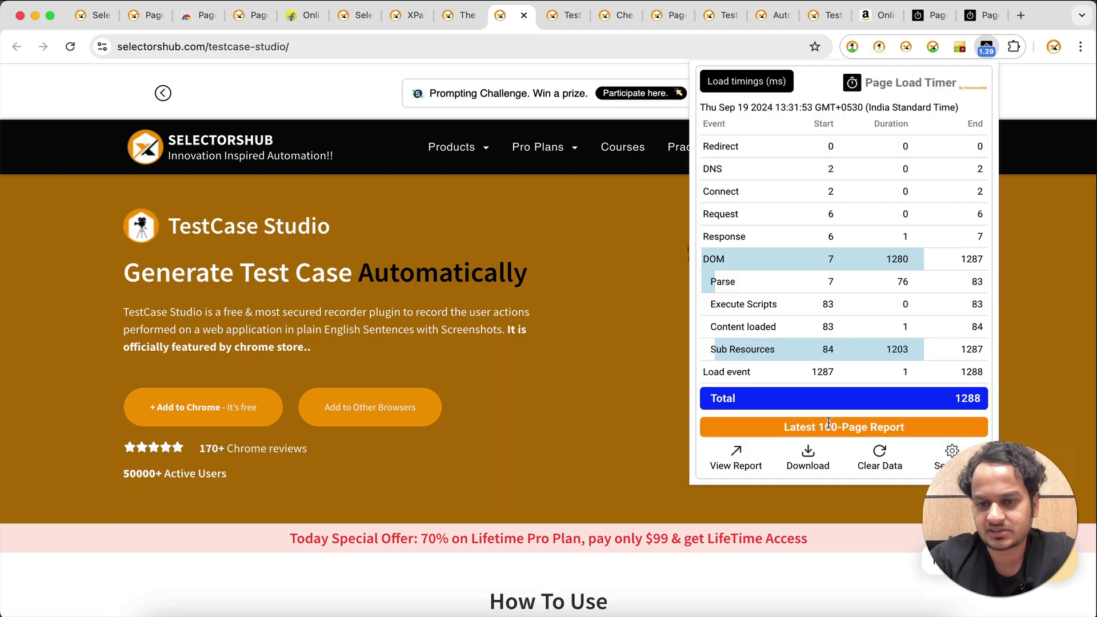
click(737, 460)
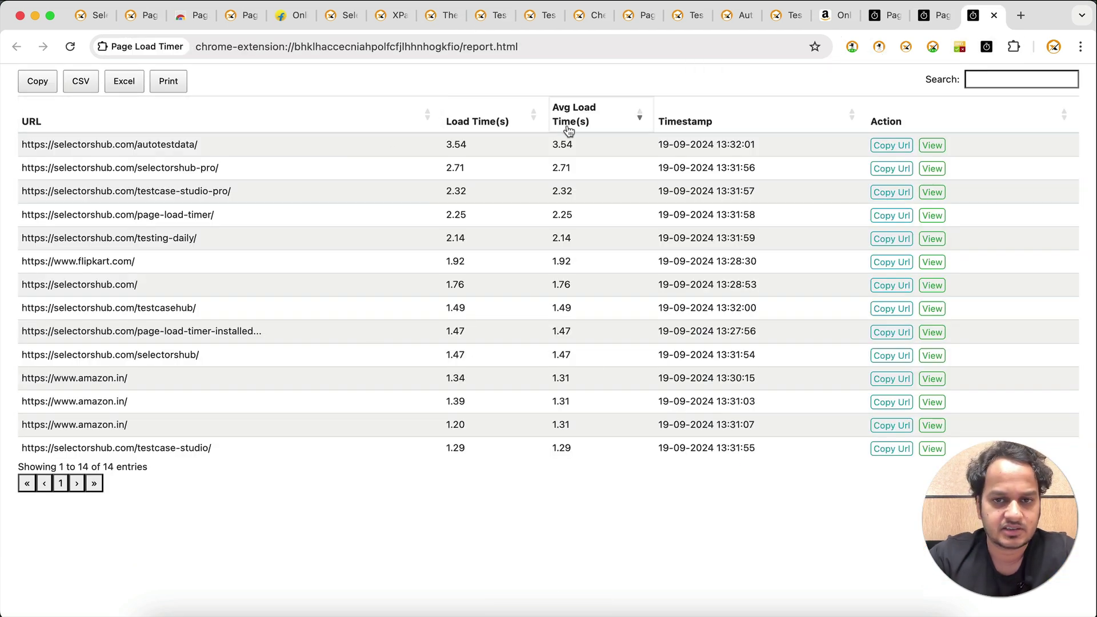
Sort the report by Timestamp, newest first, and return to it after checking TestCaseHub.
click(678, 121)
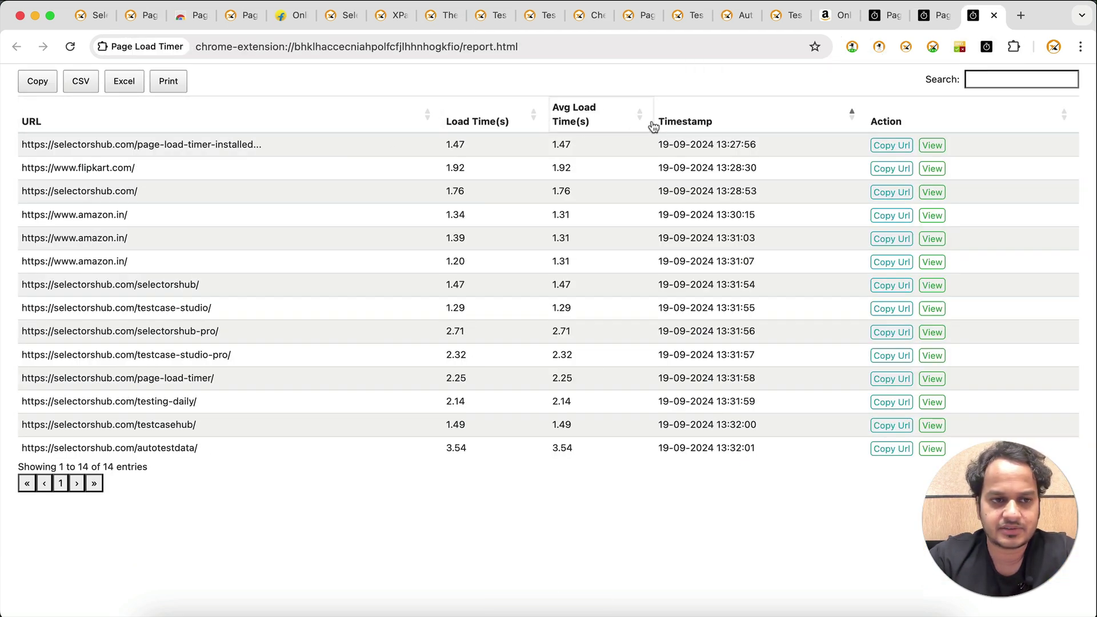
click(684, 127)
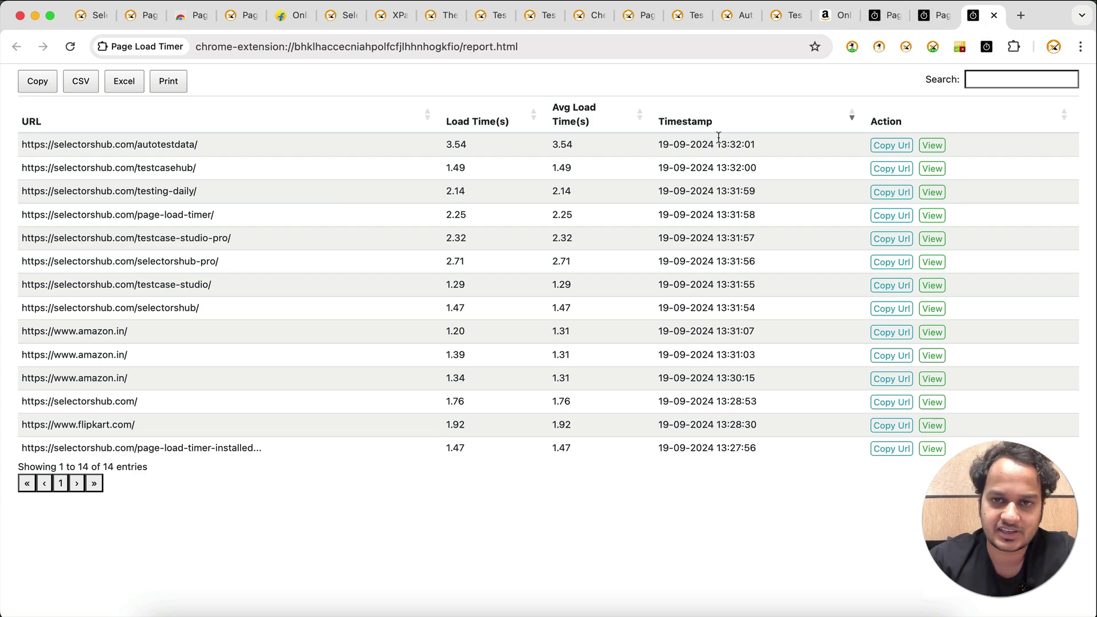
click(788, 16)
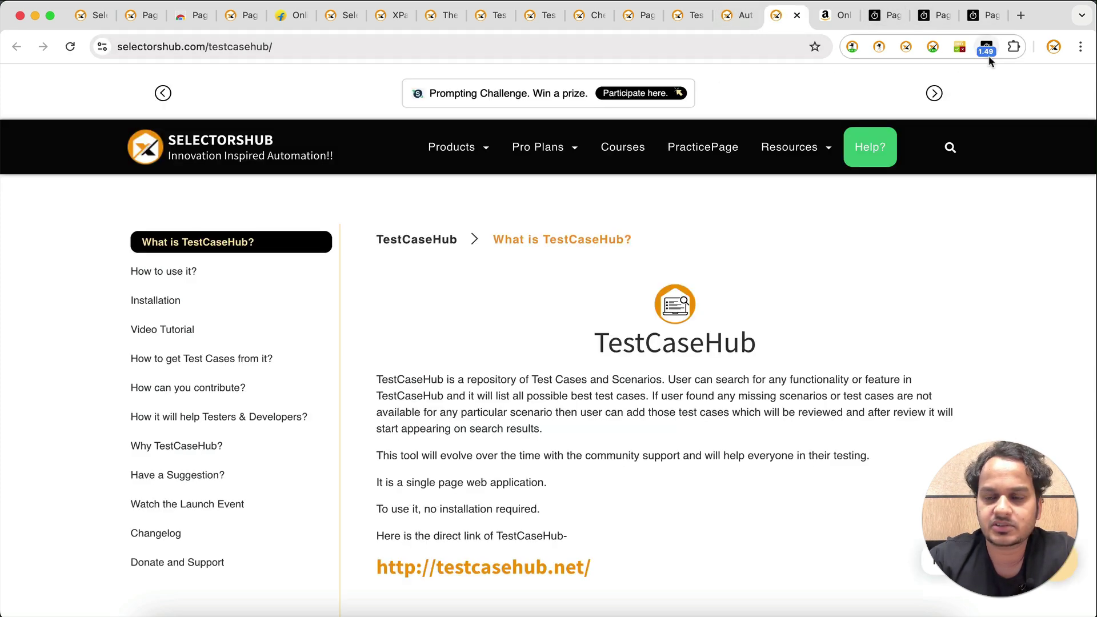
click(977, 24)
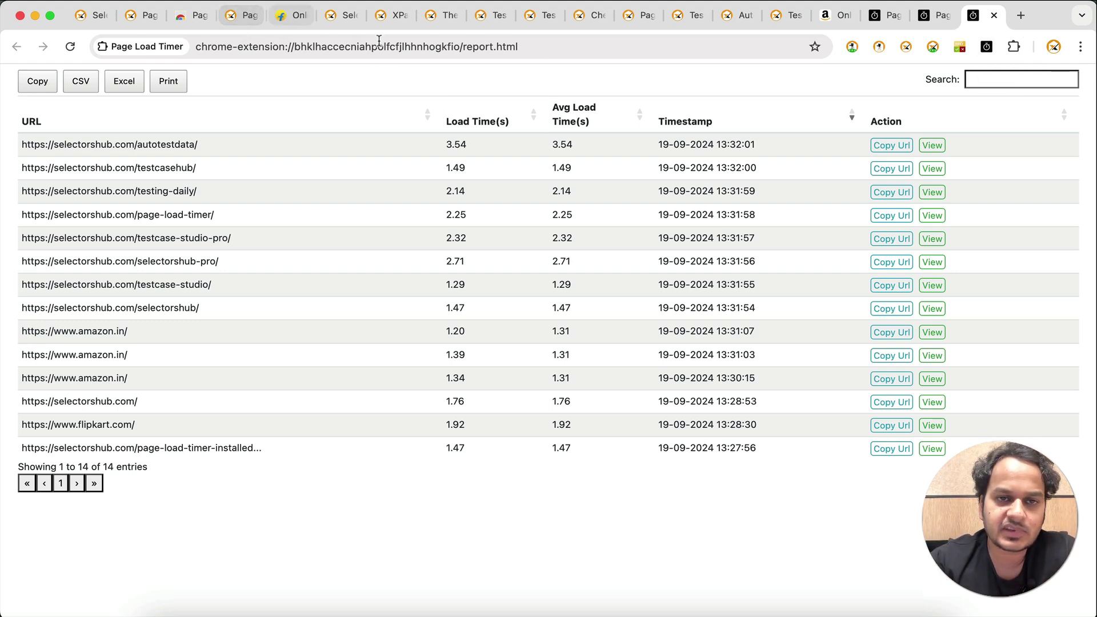
Allow Page Load Timer in Incognito and on file URLs, then open a new Incognito window.
right_click(988, 49)
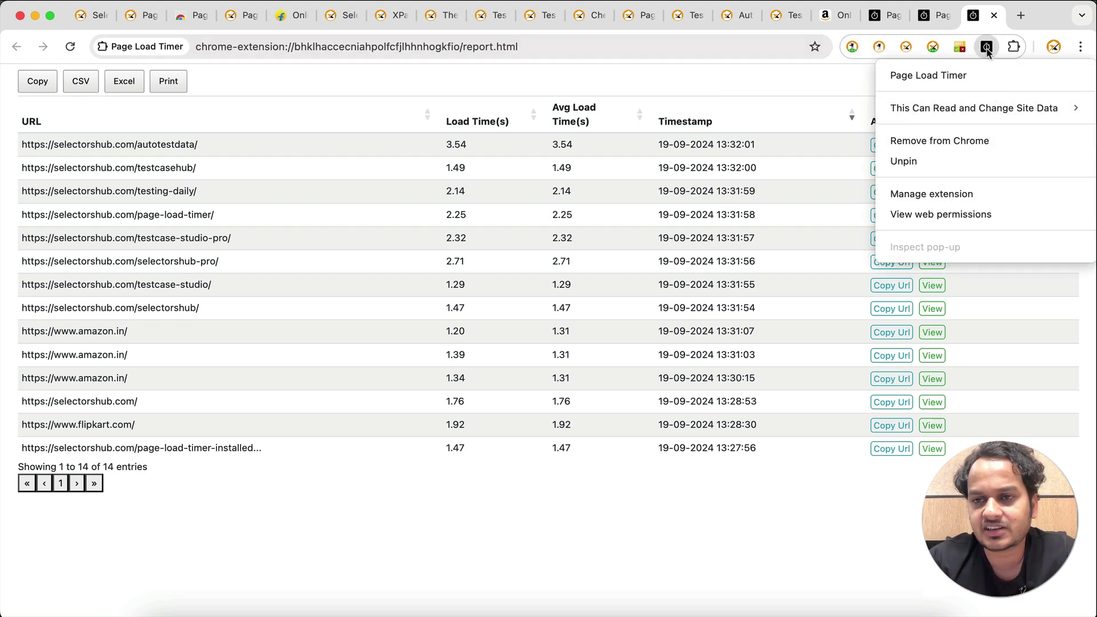
click(1048, 17)
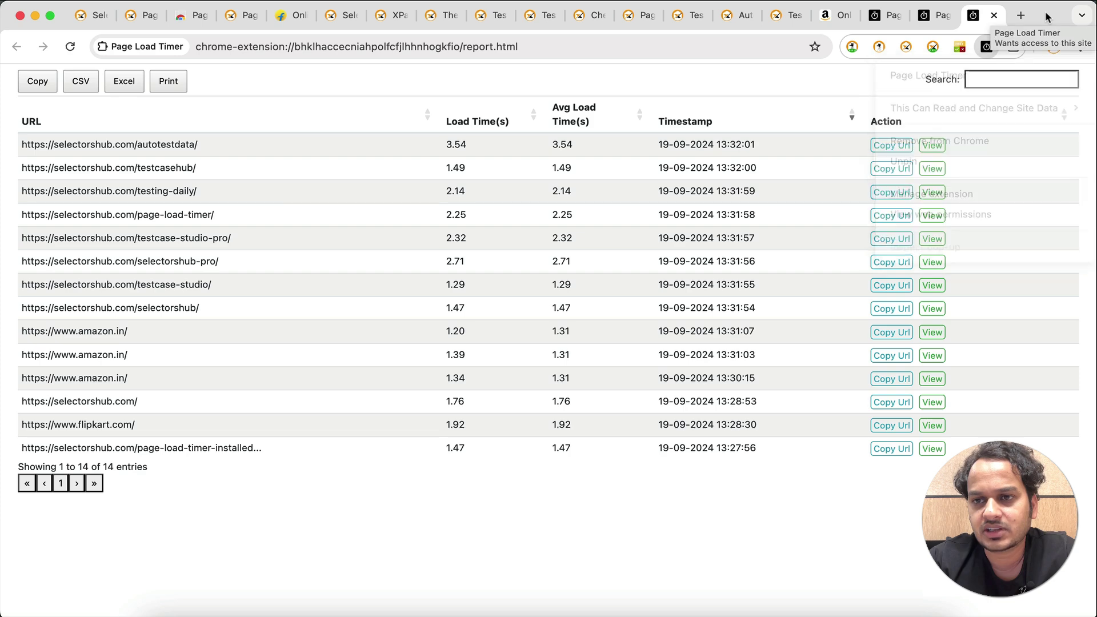
right_click(987, 47)
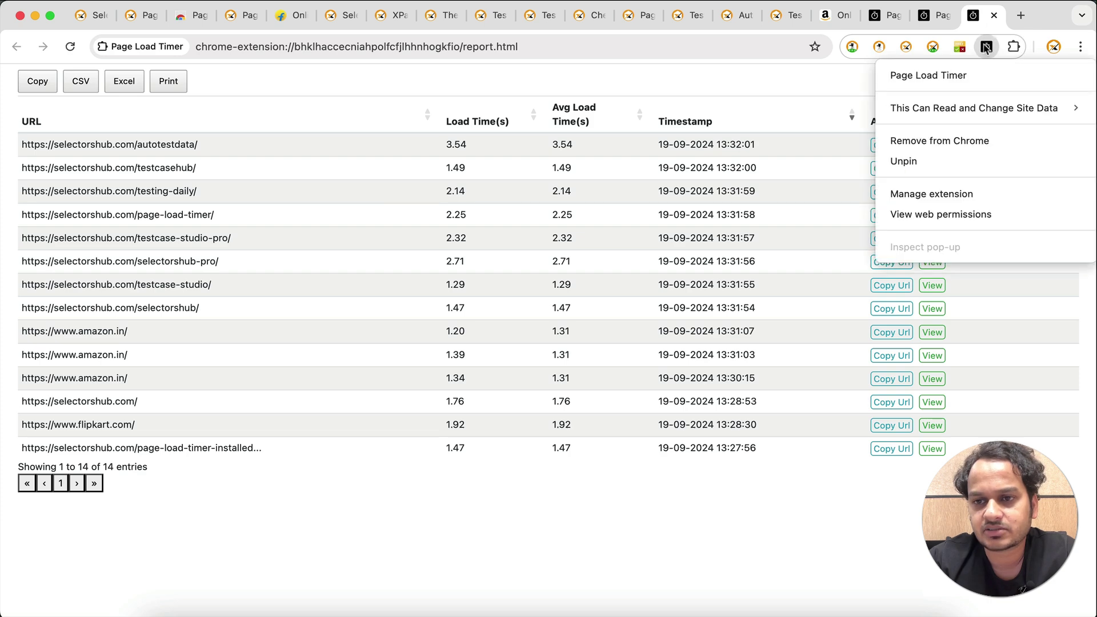
click(955, 195)
scroll(547, 406, down, 6)
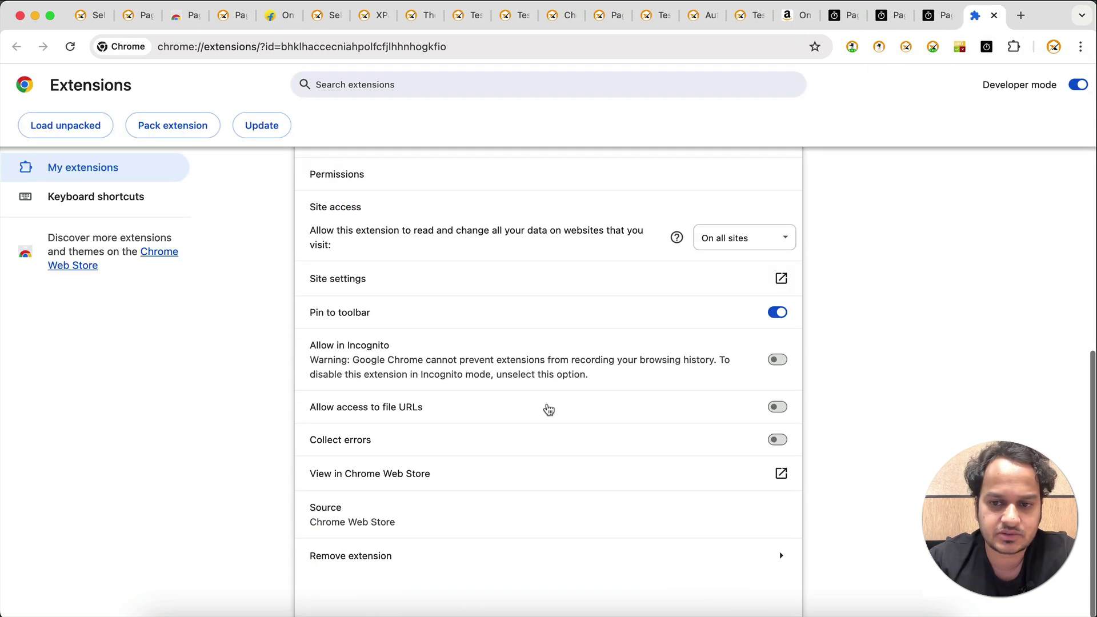
click(779, 361)
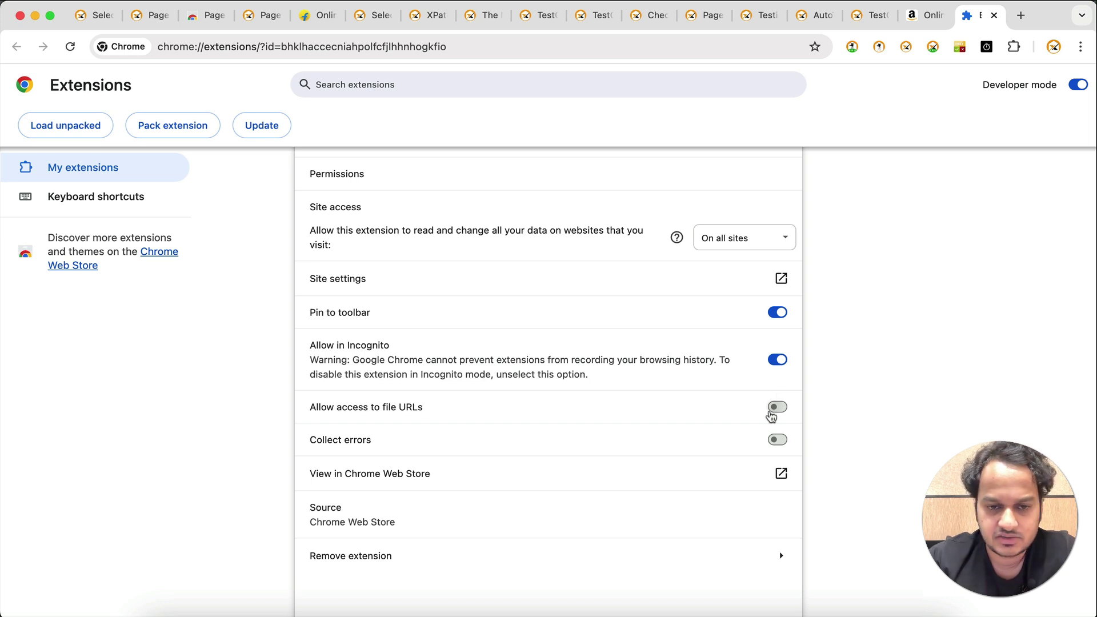
click(774, 408)
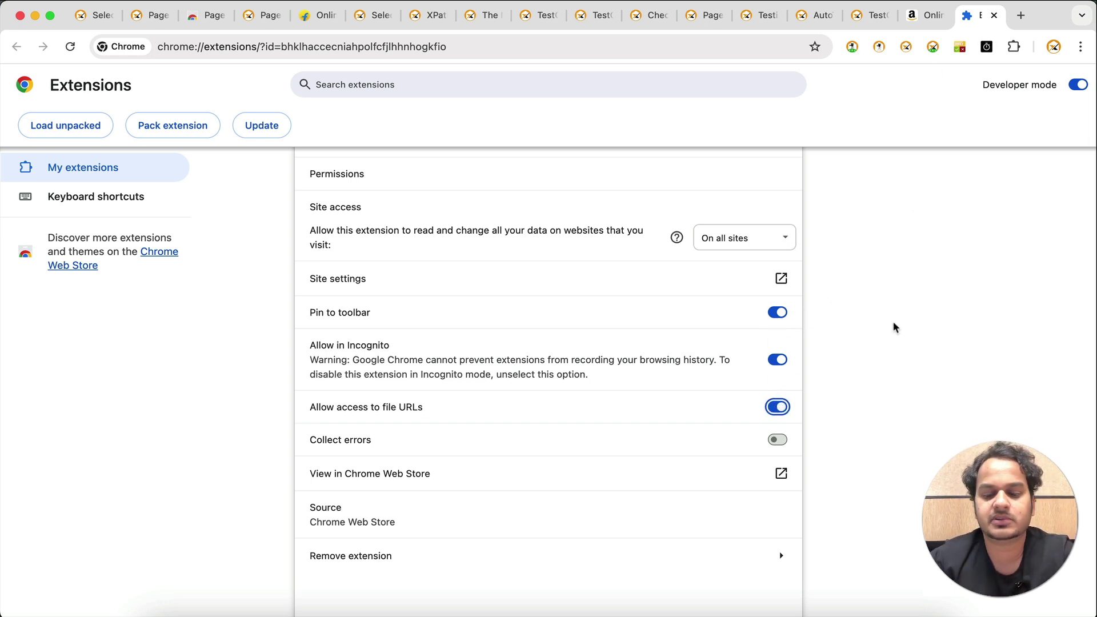
key(super+shift+n)
Load selectorshub.com in the Incognito window, then return to the normal window's amazon.in tab.
text(sele)
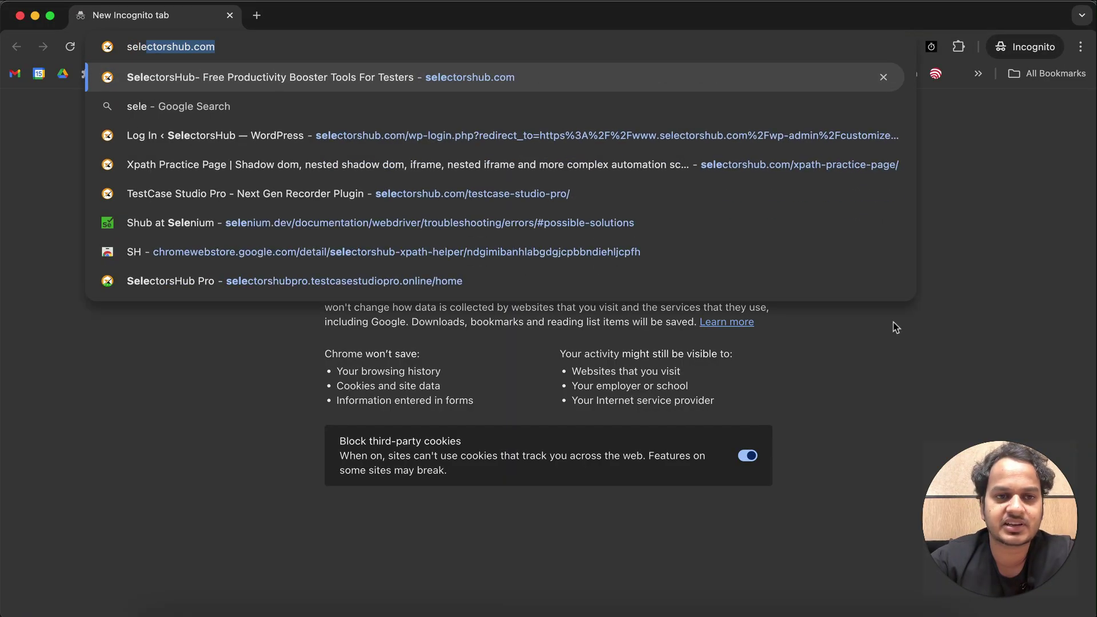
key(Return)
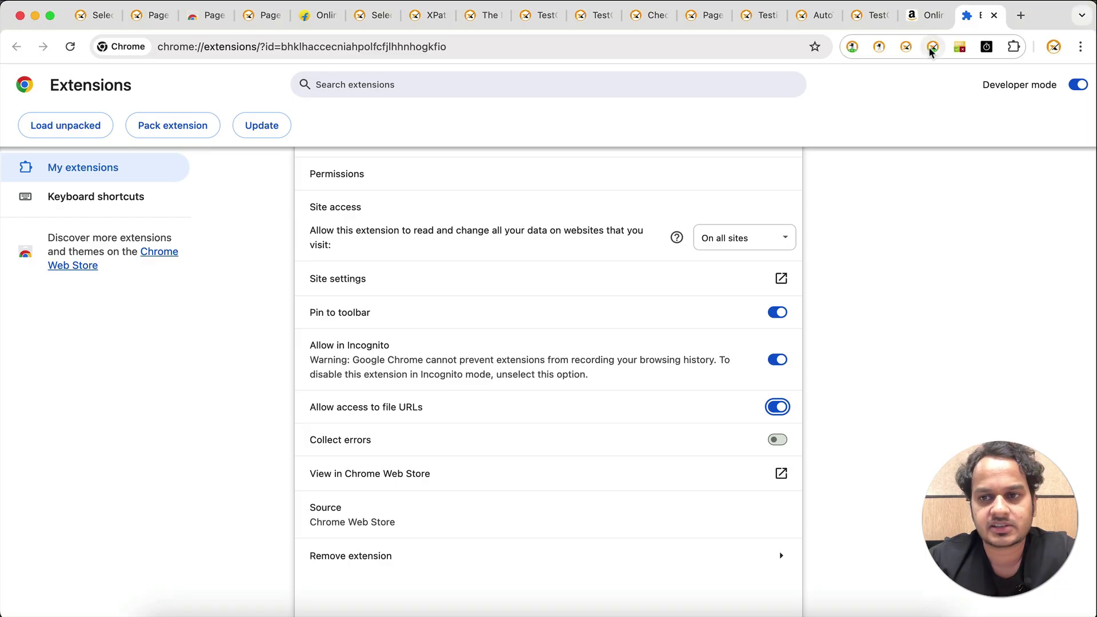
click(920, 16)
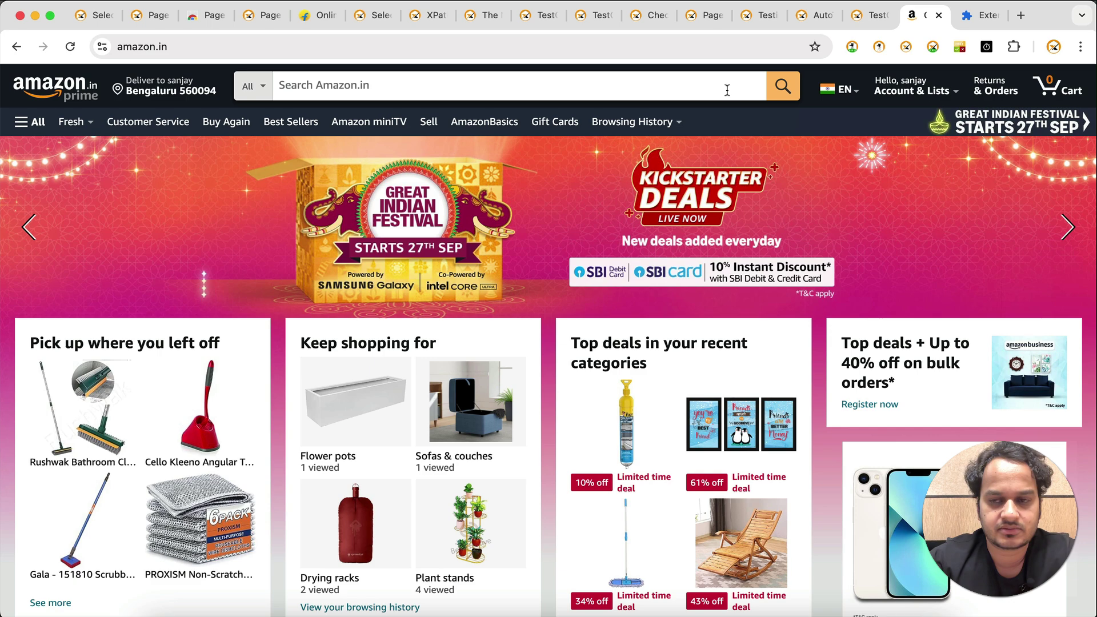
Download the full Page Load Timer load-time report, then return to amazon.in.
click(984, 52)
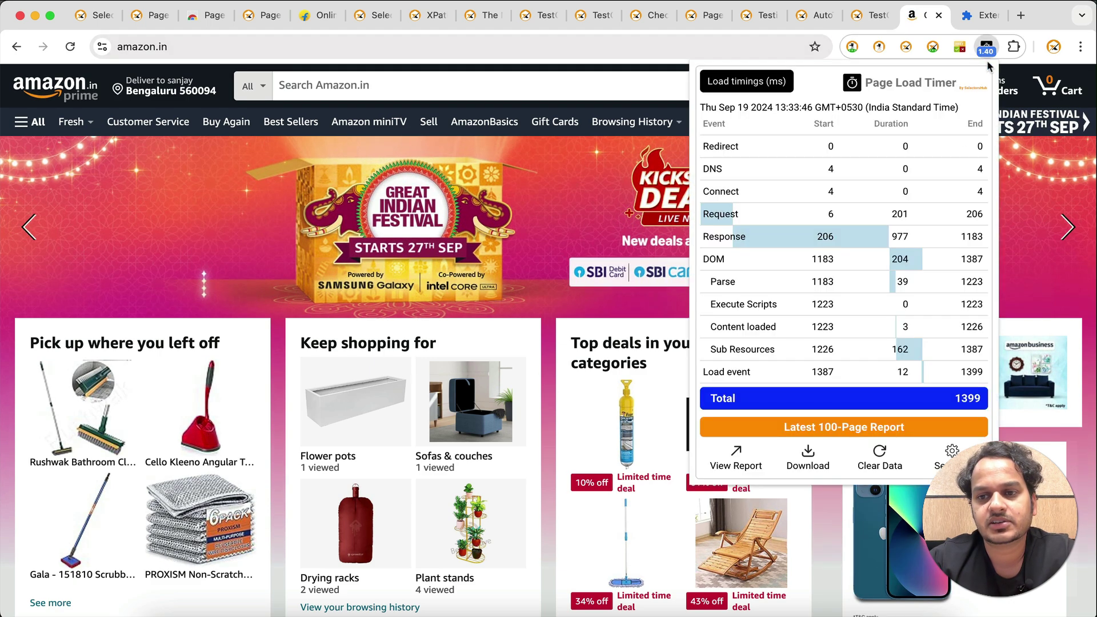
click(807, 460)
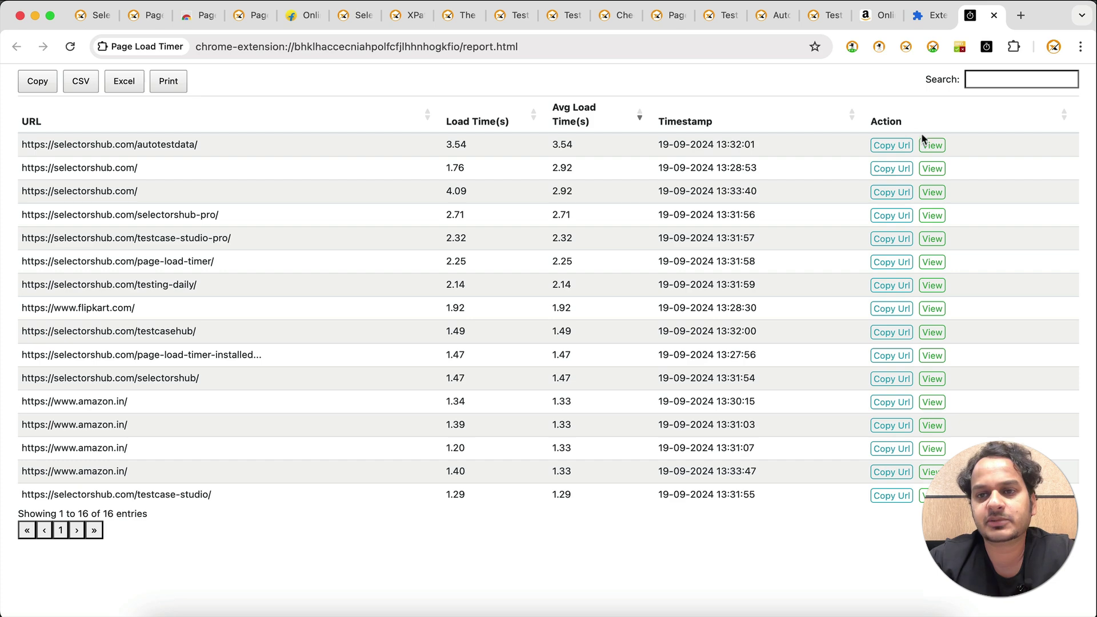
click(880, 16)
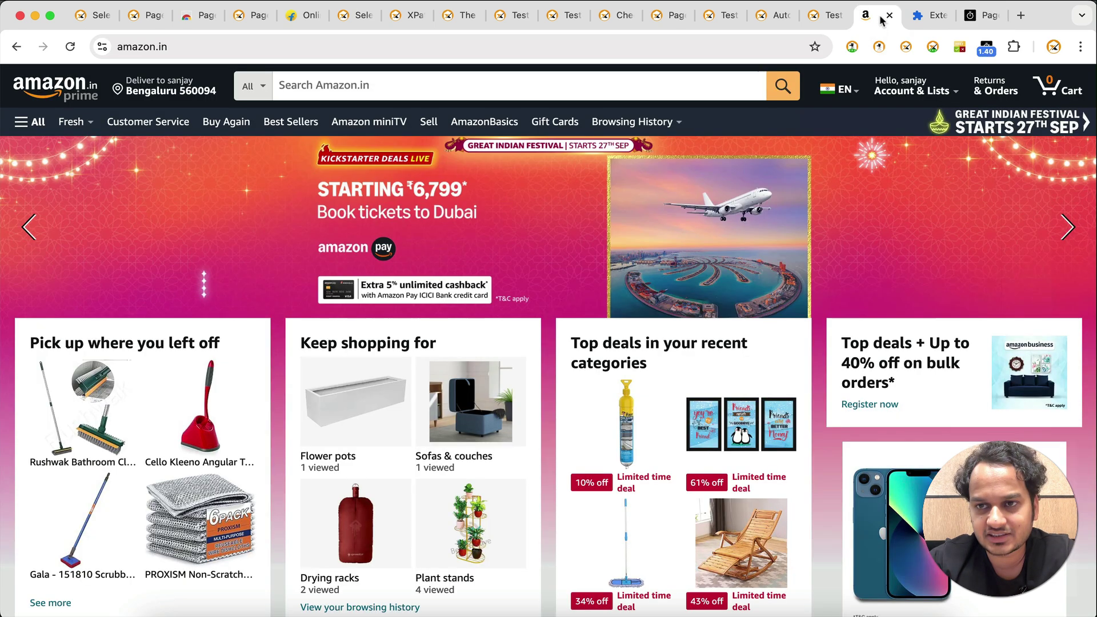
View the load-time report listing 16 visited pages, then go back to amazon.in and its timings.
click(986, 48)
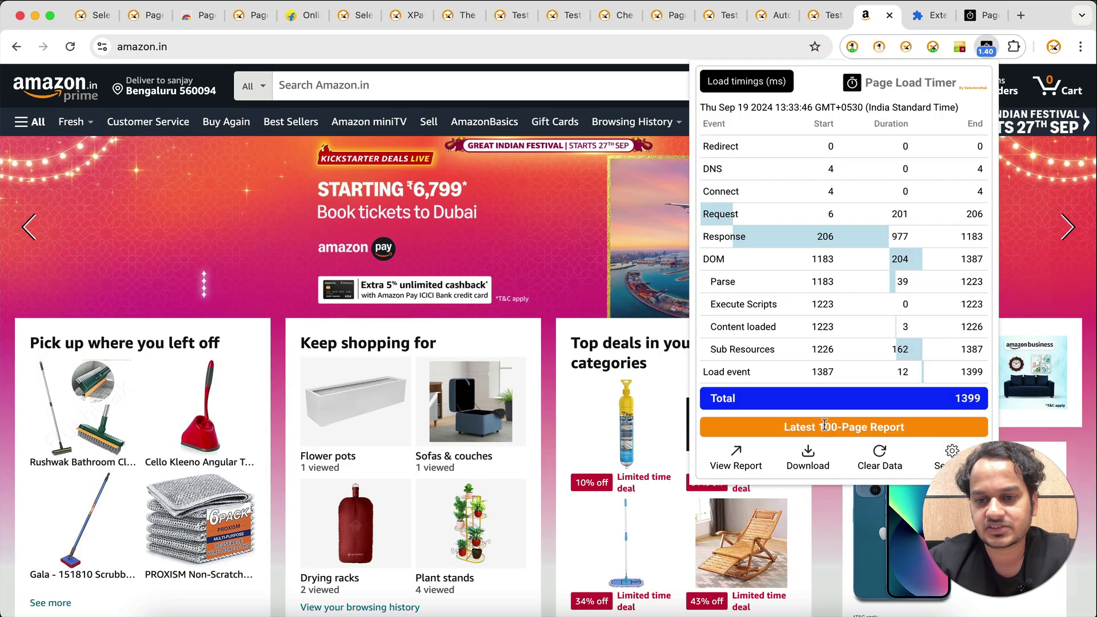
click(736, 460)
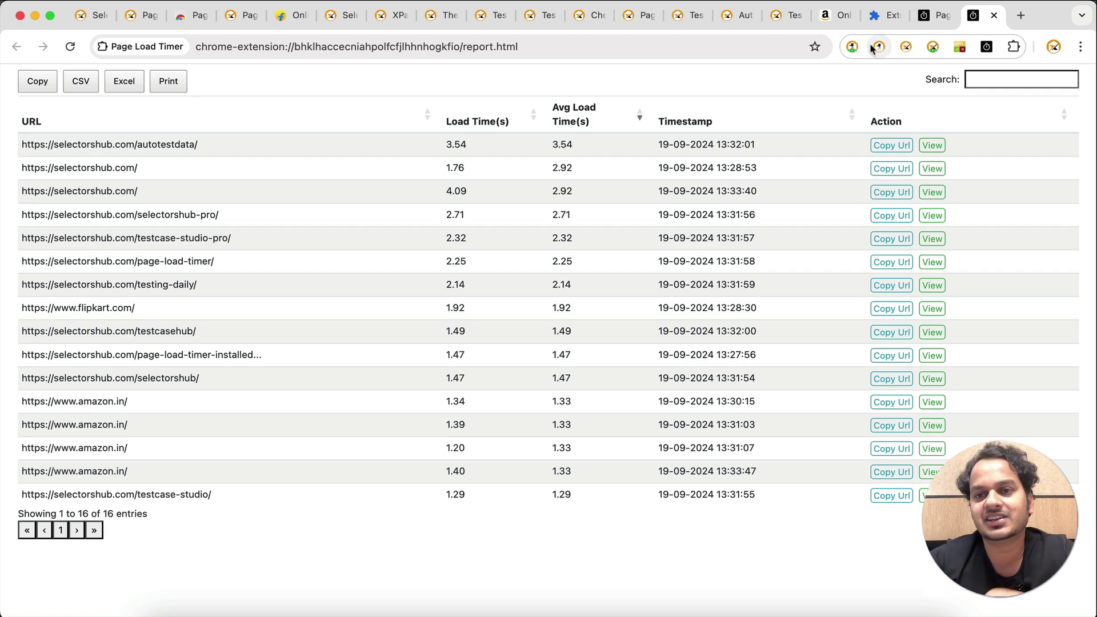
click(835, 15)
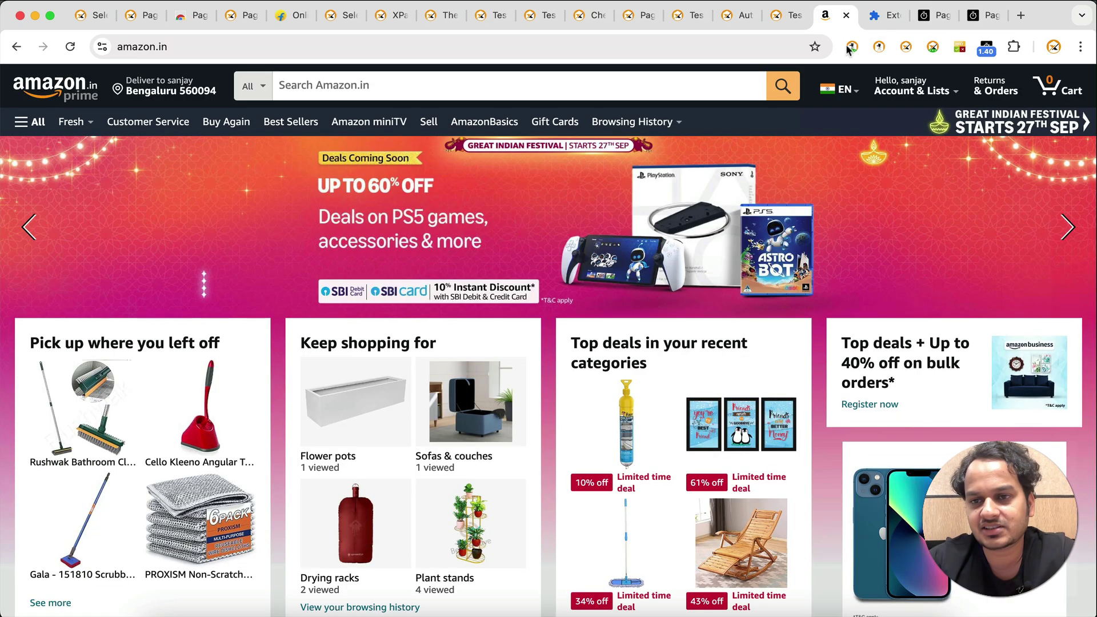
click(986, 47)
Delete all recorded Page Load Timer data and reload amazon.in.
click(880, 454)
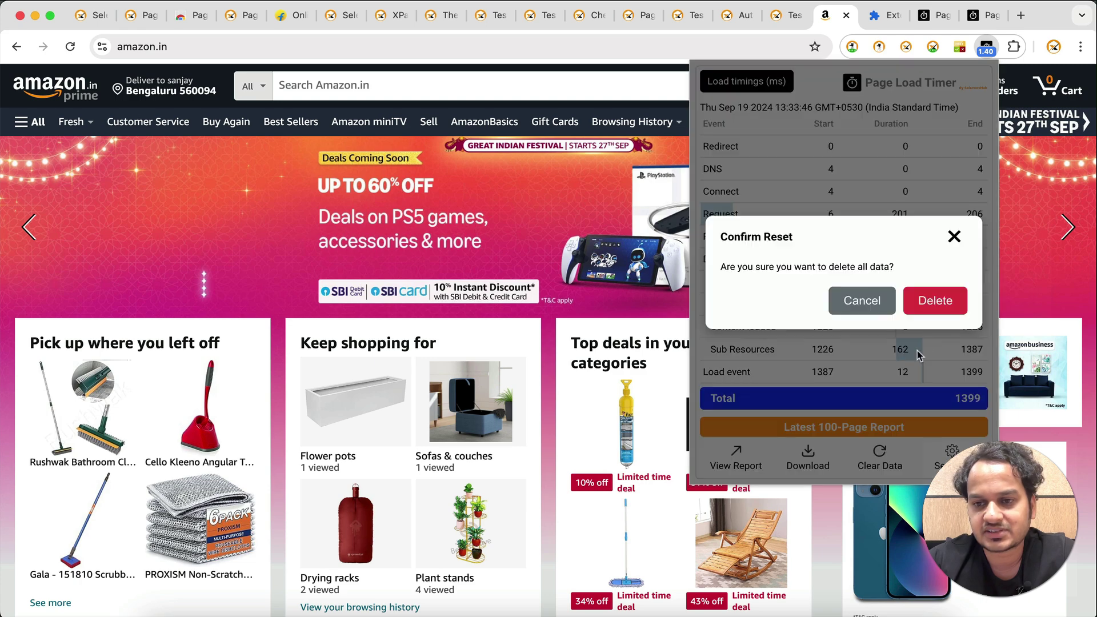
click(937, 304)
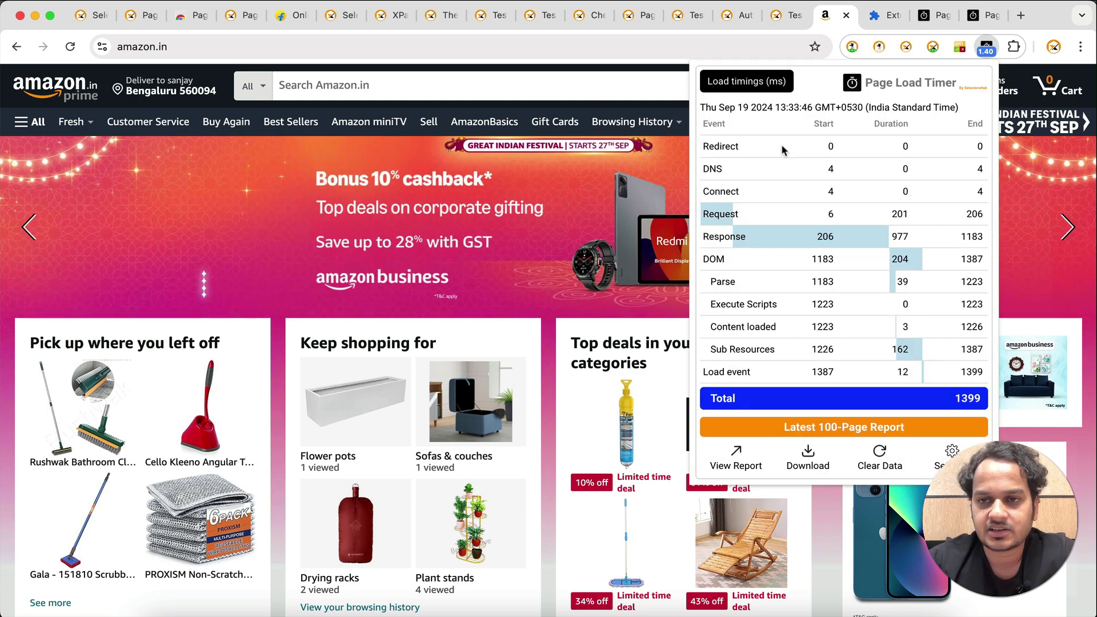
click(1033, 207)
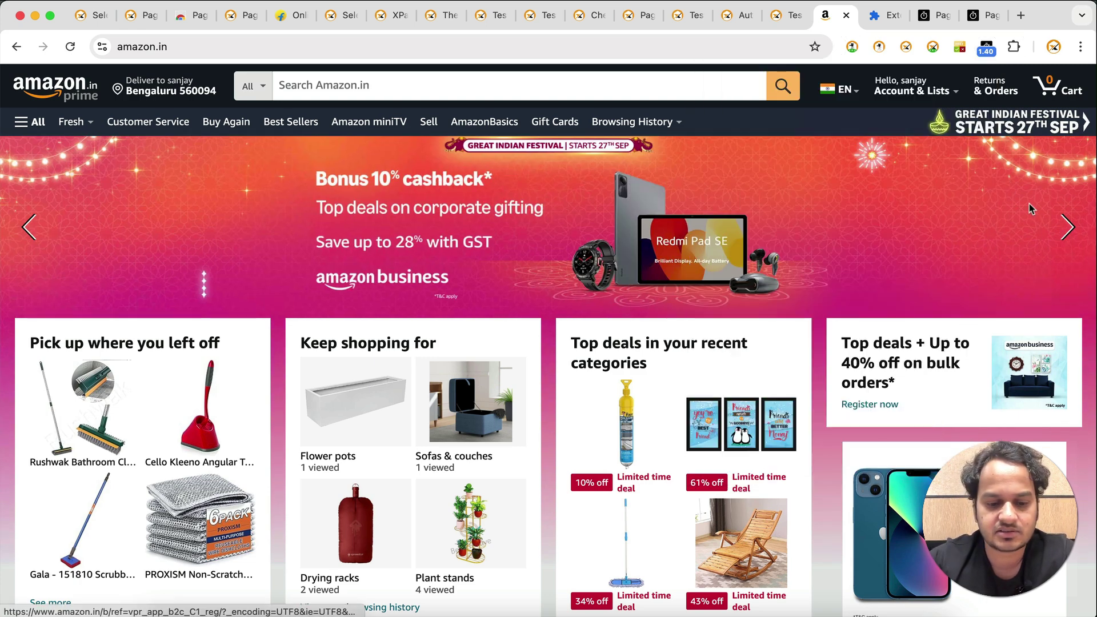
key(super+r)
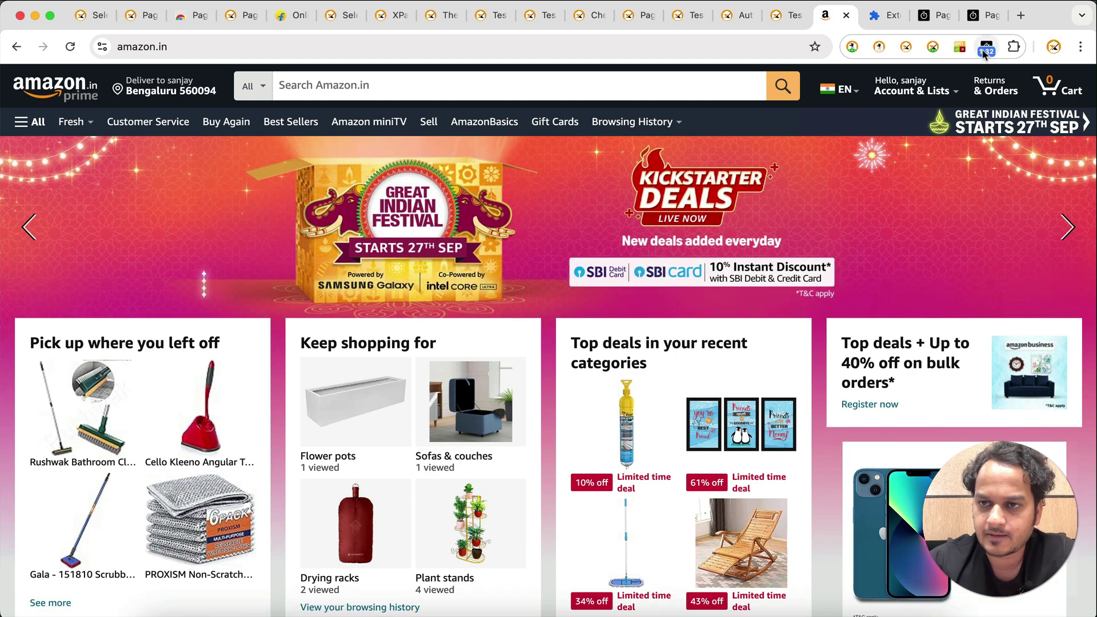
View the cleared report, now holding a single amazon.in entry at 1.32 s.
click(987, 46)
click(745, 462)
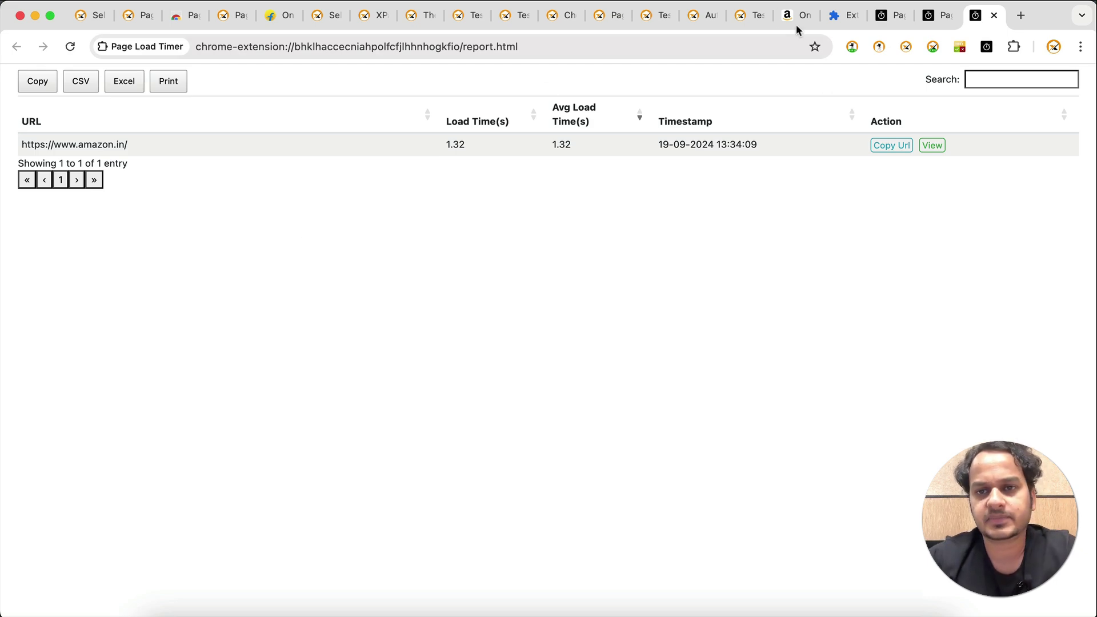
click(224, 20)
Move from the Page Load Timer product page and Web Store listing to the selectorshub.com home tab.
click(135, 17)
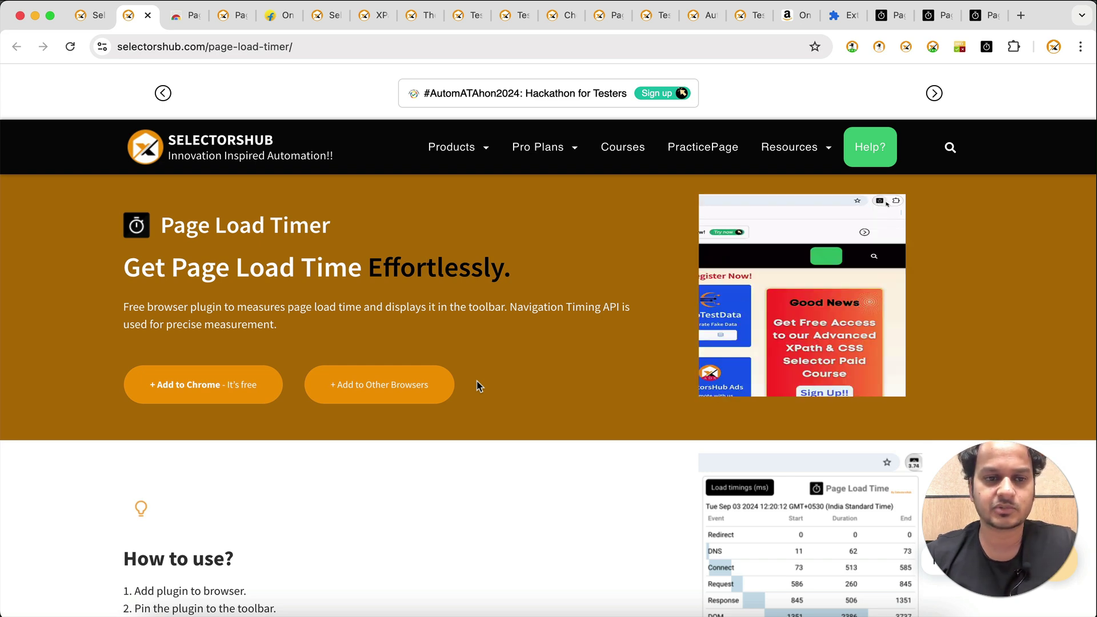
click(186, 22)
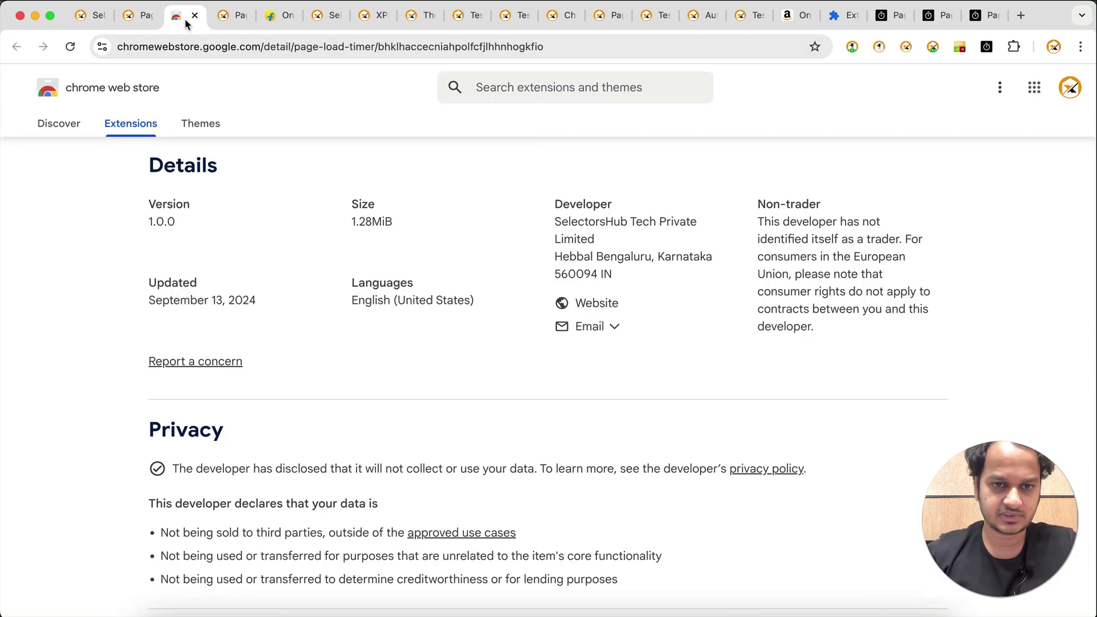
scroll(304, 341, up, 15)
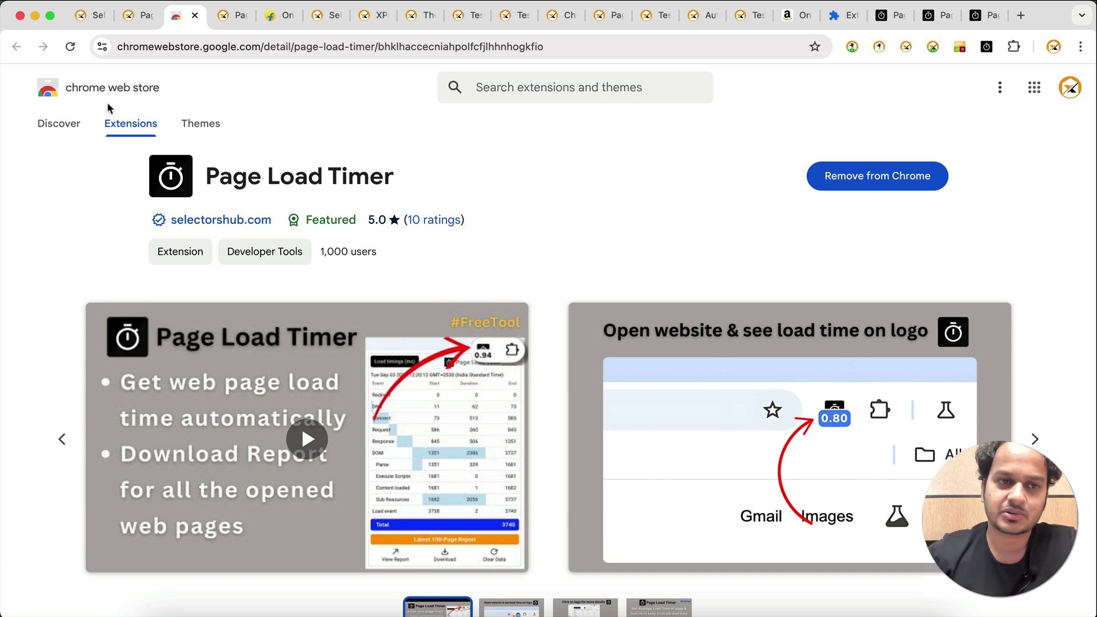
click(89, 15)
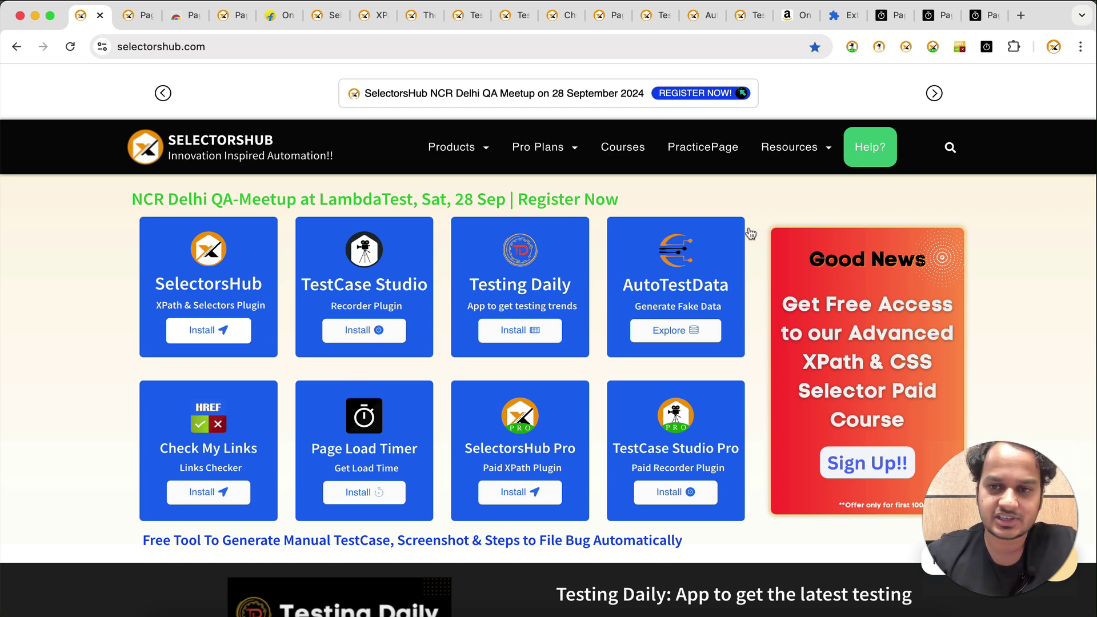
Open the SelectorsHub Meetup registration page for the 28 Sep 2024 Delhi NCR QA-Meetup via Resources.
mouse_move(795, 147)
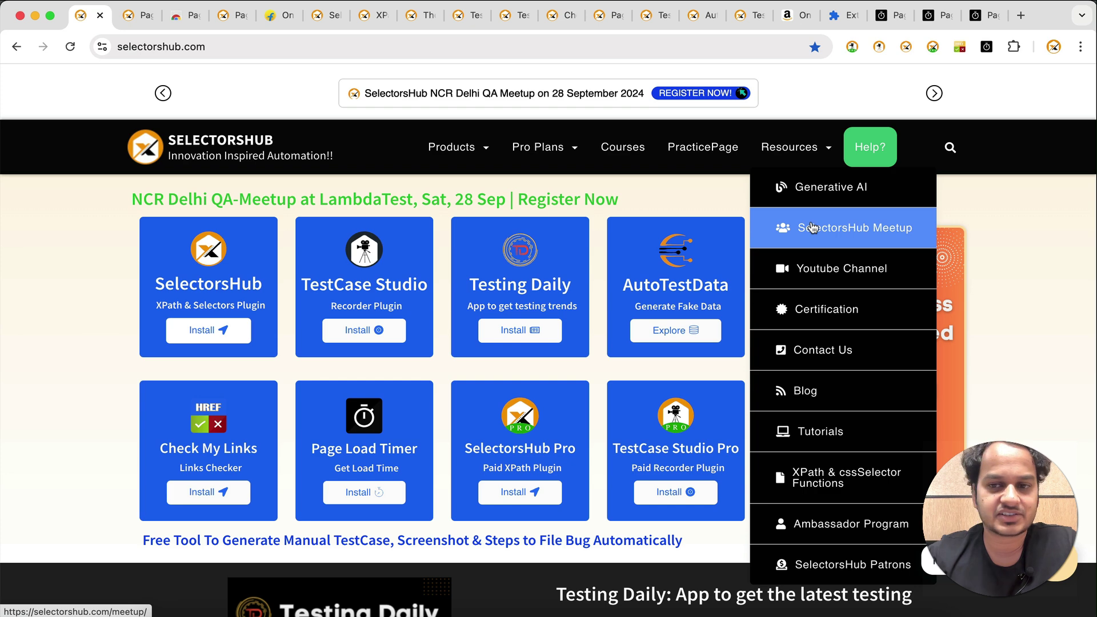
click(813, 228)
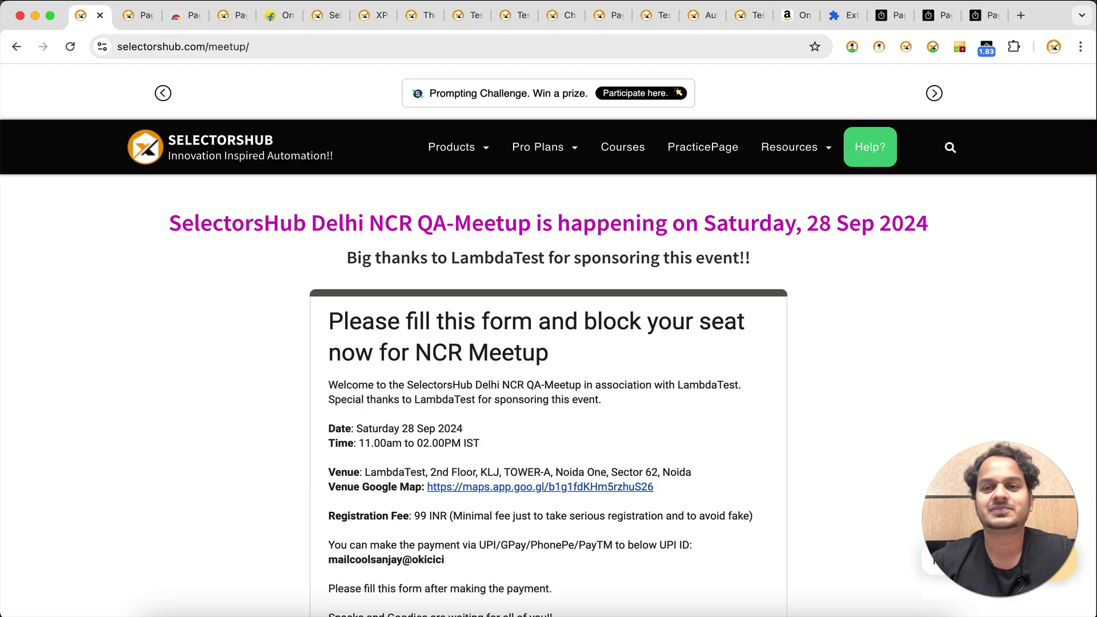
click(769, 2)
click(781, 29)
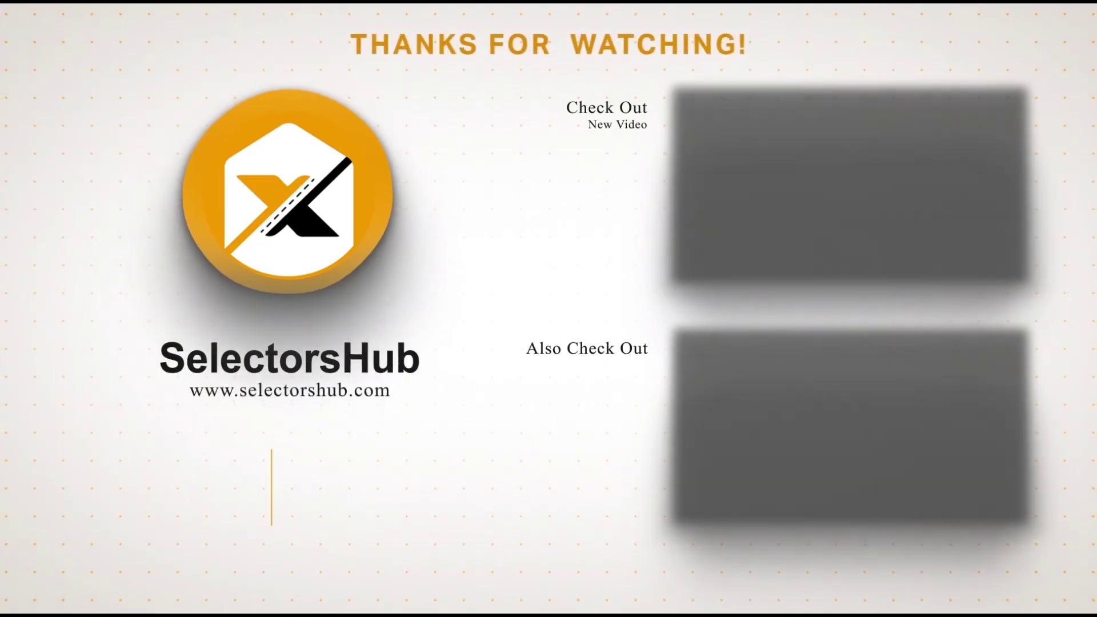